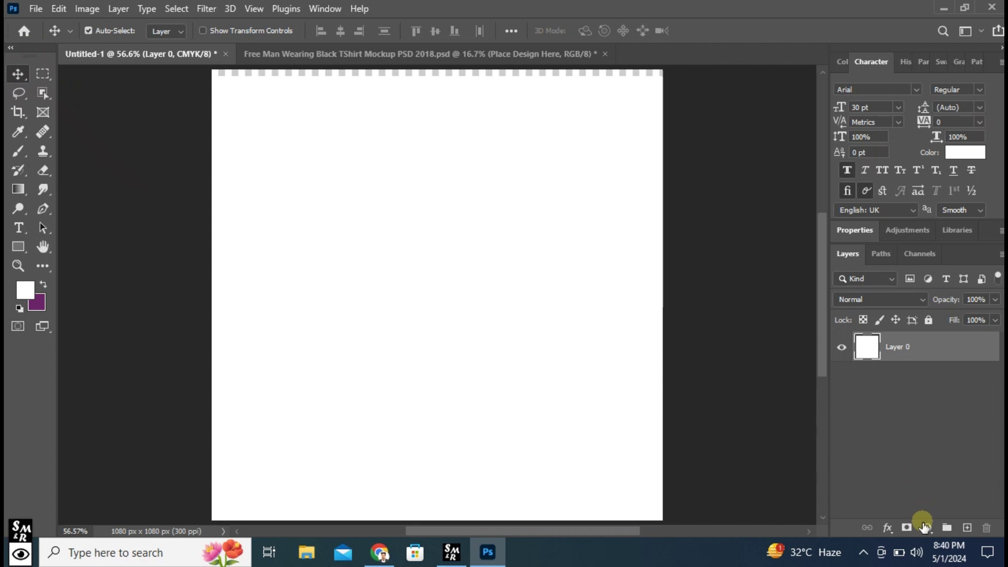
Add a black (#000000) Solid Color fill layer above the white background layer
{"action": "left_click", "coordinate": [924, 527]}
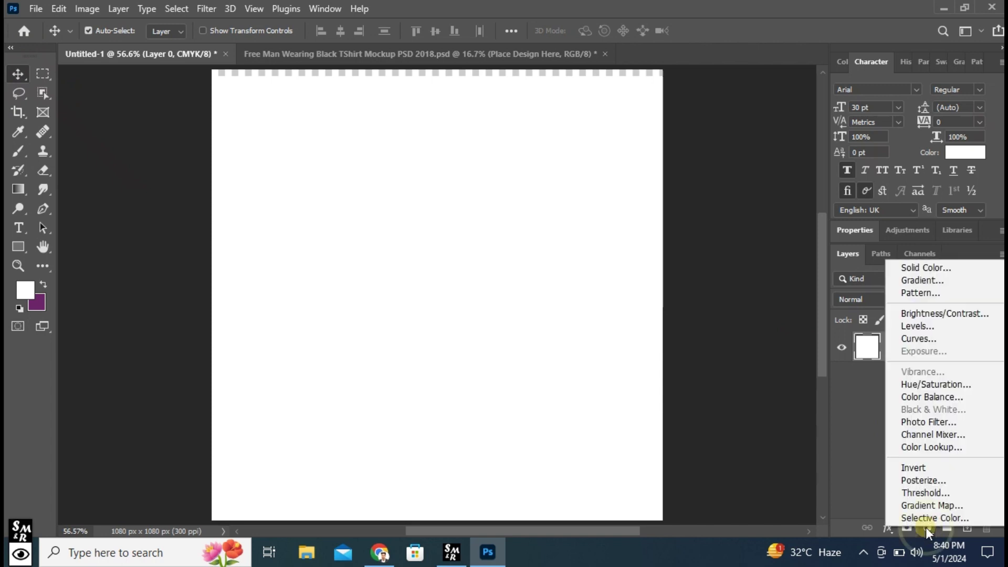
{"action": "left_click", "coordinate": [903, 269]}
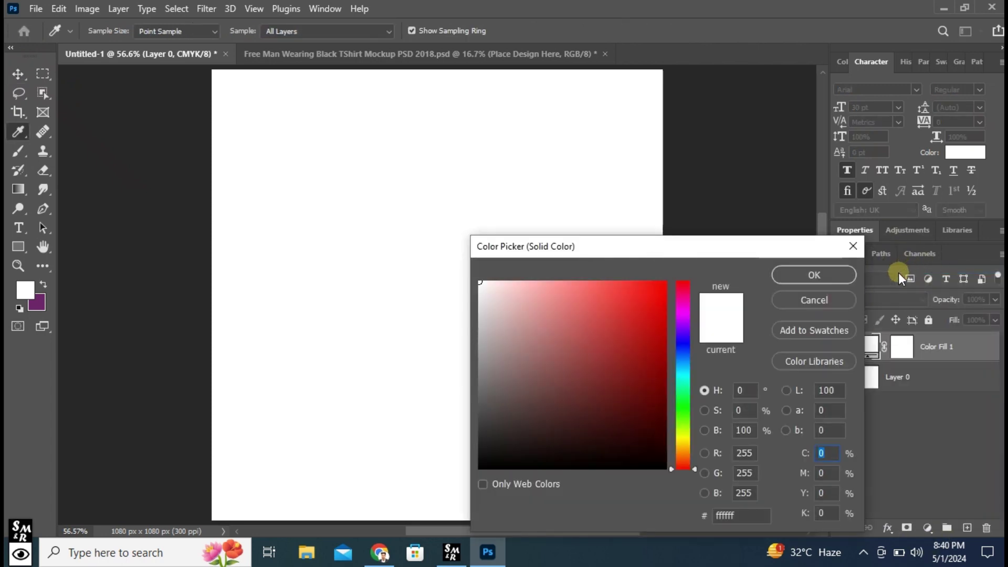
{"action": "left_click_drag", "start_coordinate": [509, 425], "coordinate": [482, 467]}
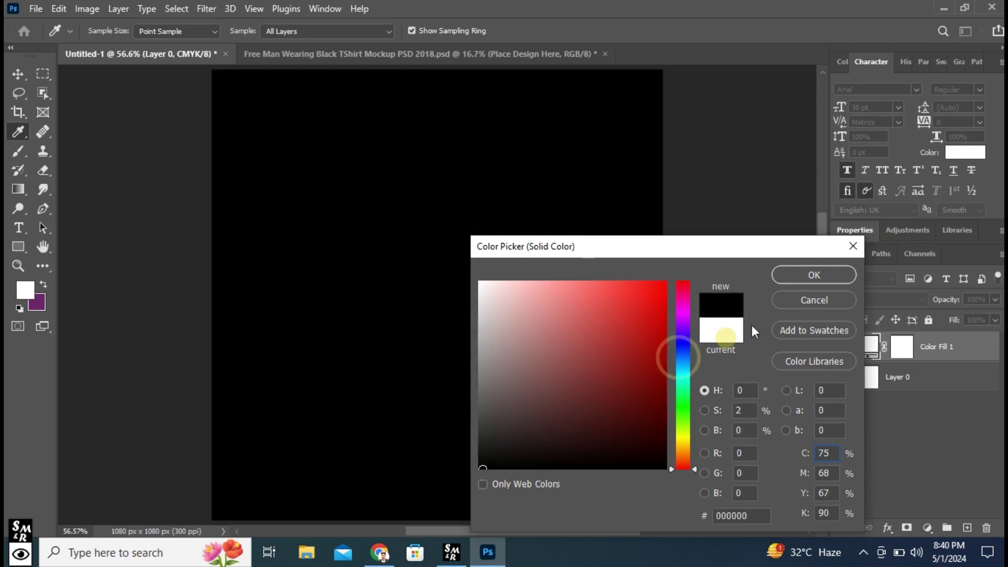
{"action": "left_click", "coordinate": [811, 277]}
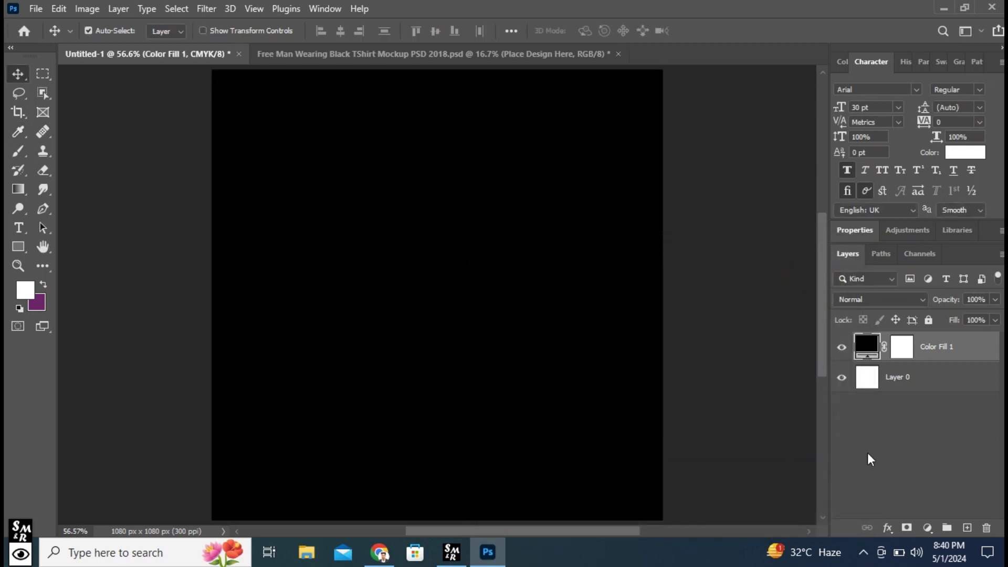
Add the white 30 pt Arial text "UN" on a new layer and move it into the left half of the canvas
{"action": "left_click", "coordinate": [968, 528]}
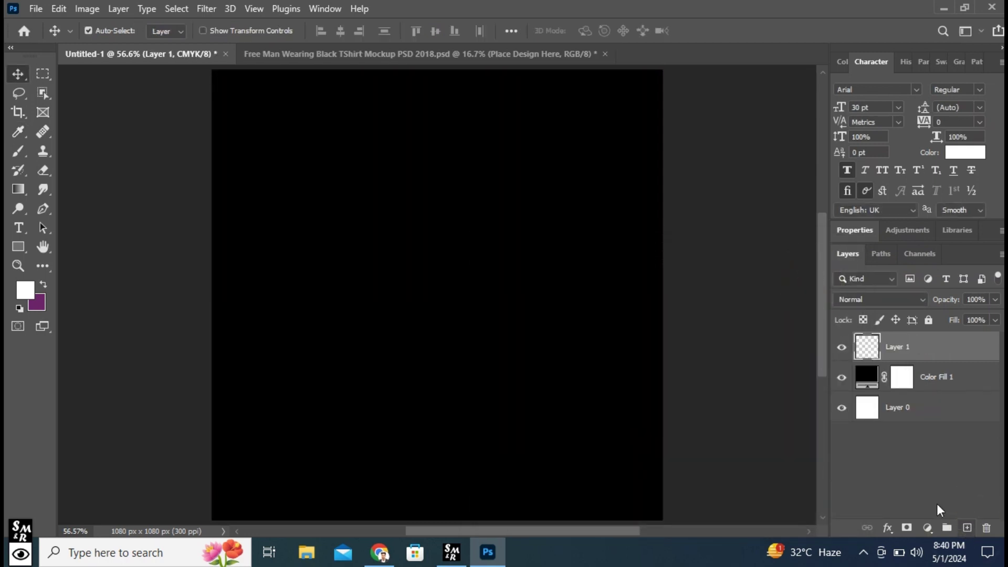
{"action": "right_click", "coordinate": [18, 226]}
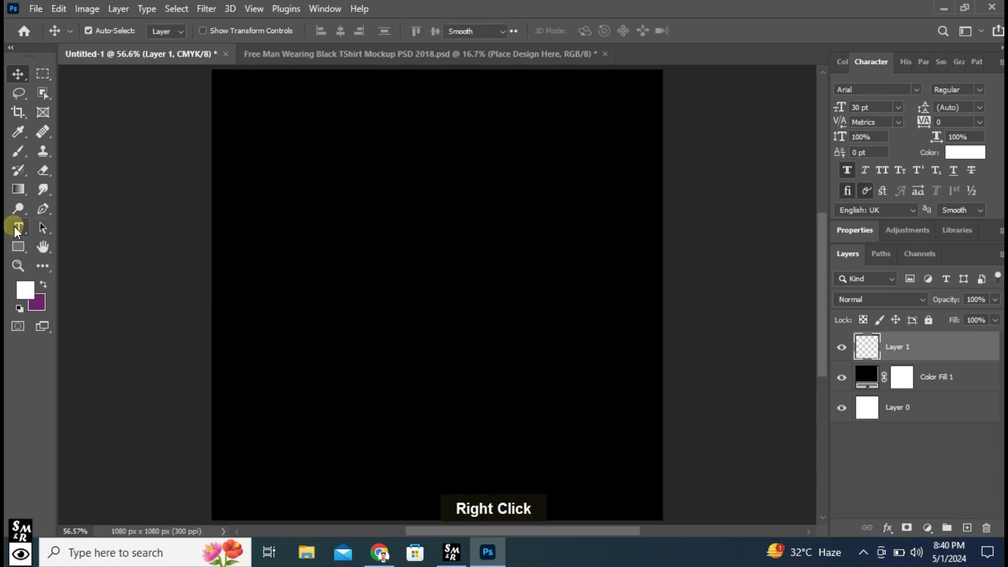
{"action": "left_click", "coordinate": [66, 226]}
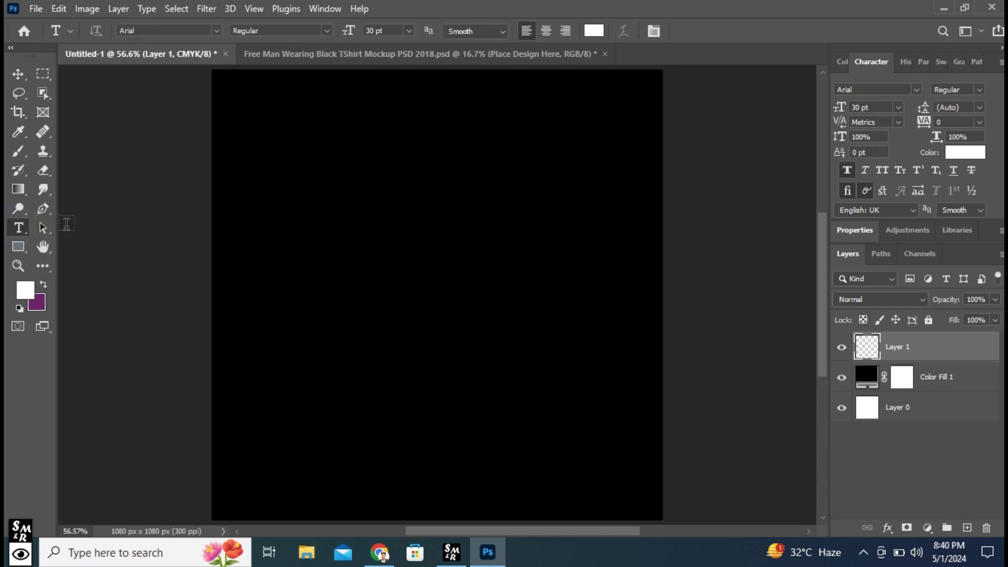
{"action": "left_click", "coordinate": [361, 282]}
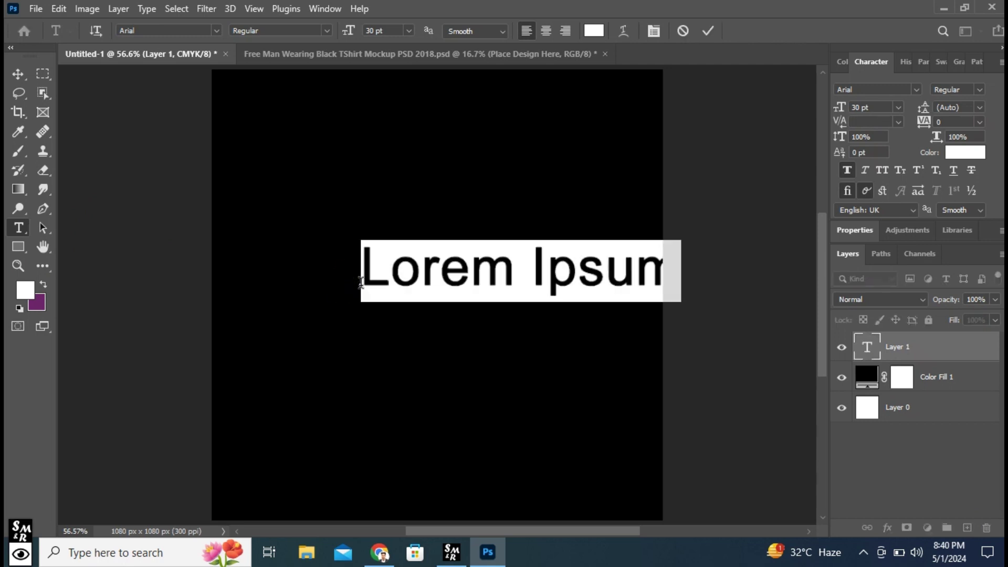
{"action": "type", "text": "UN"}
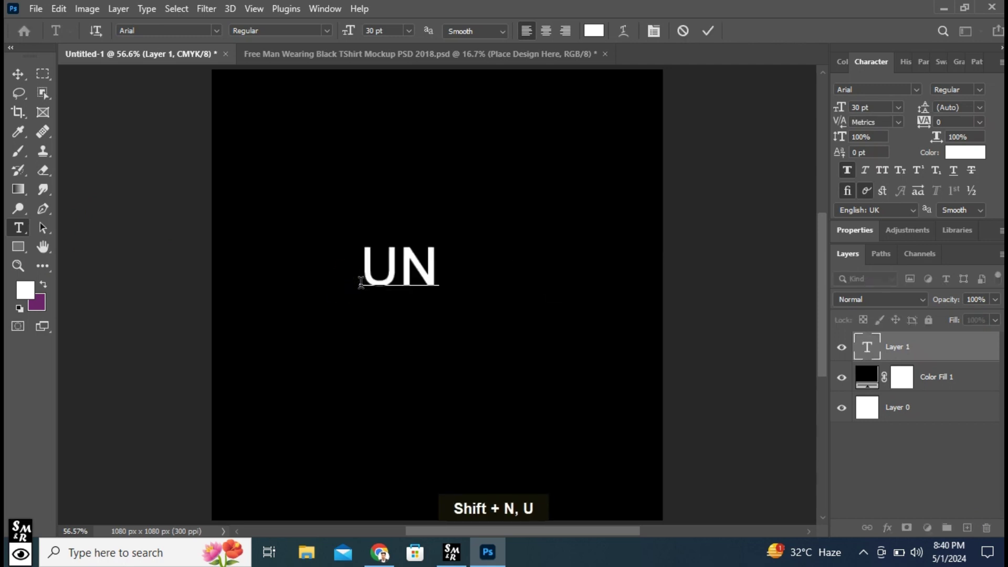
{"action": "left_click", "coordinate": [711, 30]}
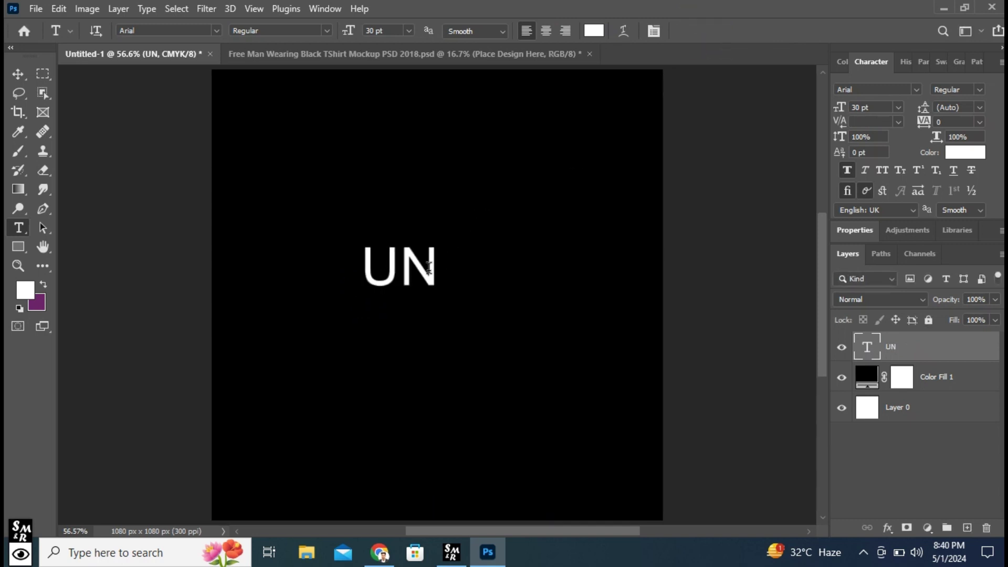
{"action": "left_click", "coordinate": [18, 74]}
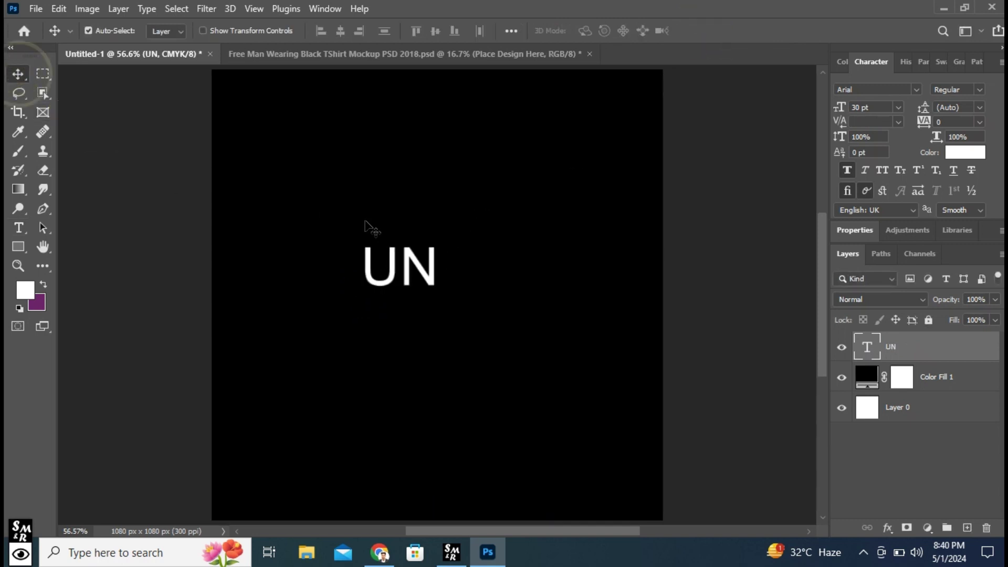
{"action": "left_click_drag", "start_coordinate": [411, 260], "coordinate": [352, 291]}
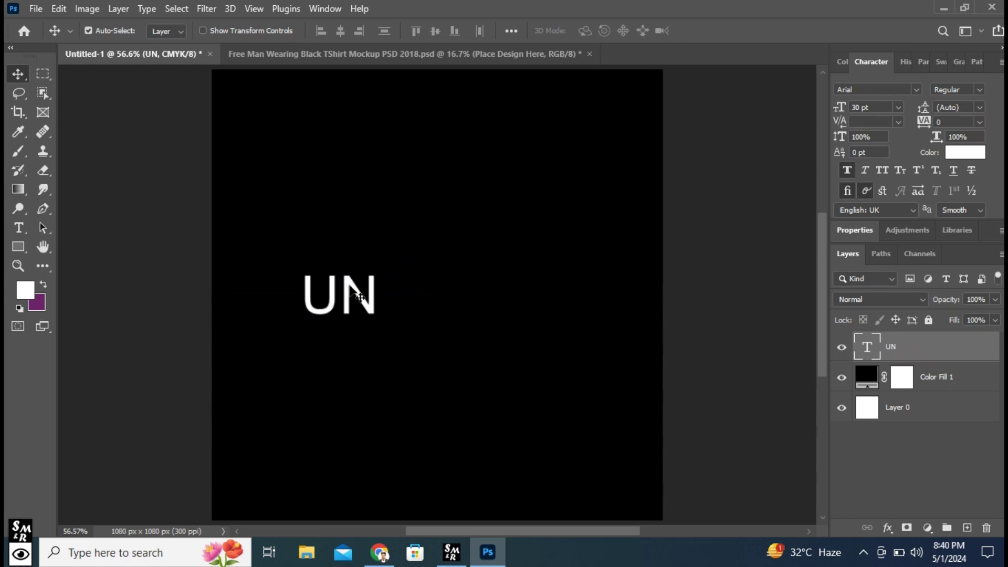
Duplicate the "UN" text to the right on the same line and change the copy to "ED"
{"action": "left_click_drag", "start_coordinate": [360, 297], "coordinate": [547, 287]}
{"action": "double_click", "coordinate": [557, 298]}
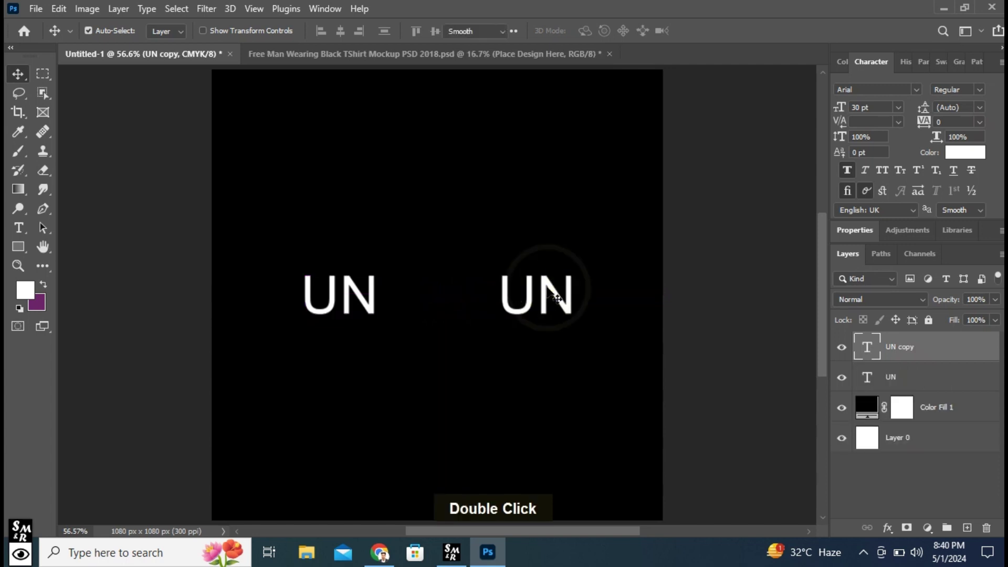
{"action": "key", "text": "shift+e"}
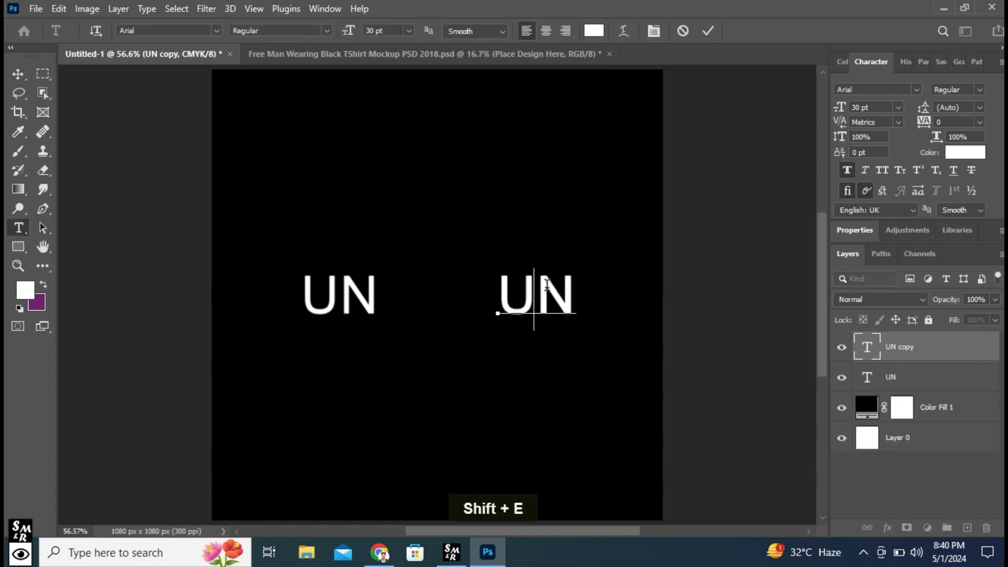
{"action": "type", "text": "D"}
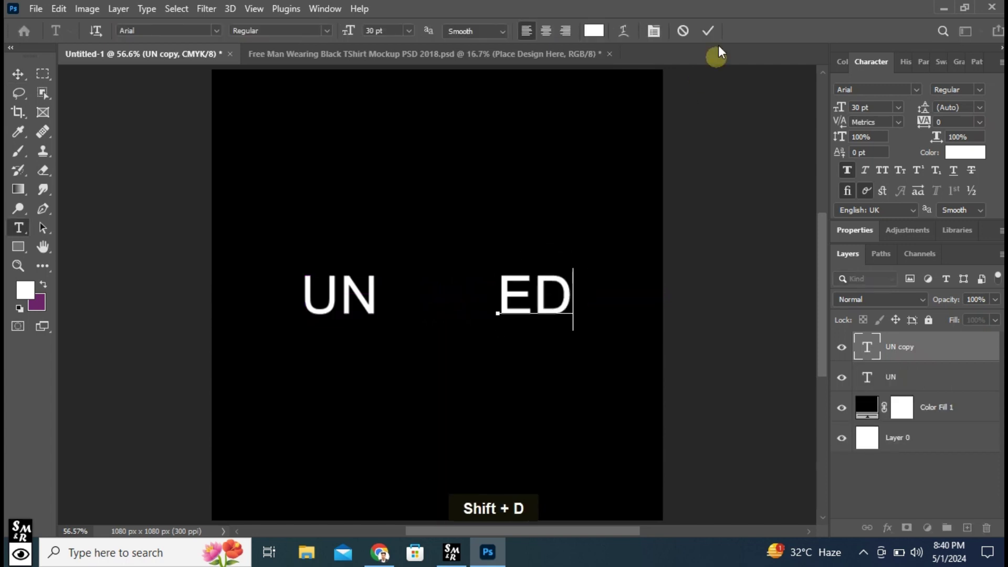
{"action": "left_click", "coordinate": [713, 29]}
Duplicate the "UN" text into the gap before "ED" and change the copy to "Limit"
{"action": "key", "text": "v"}
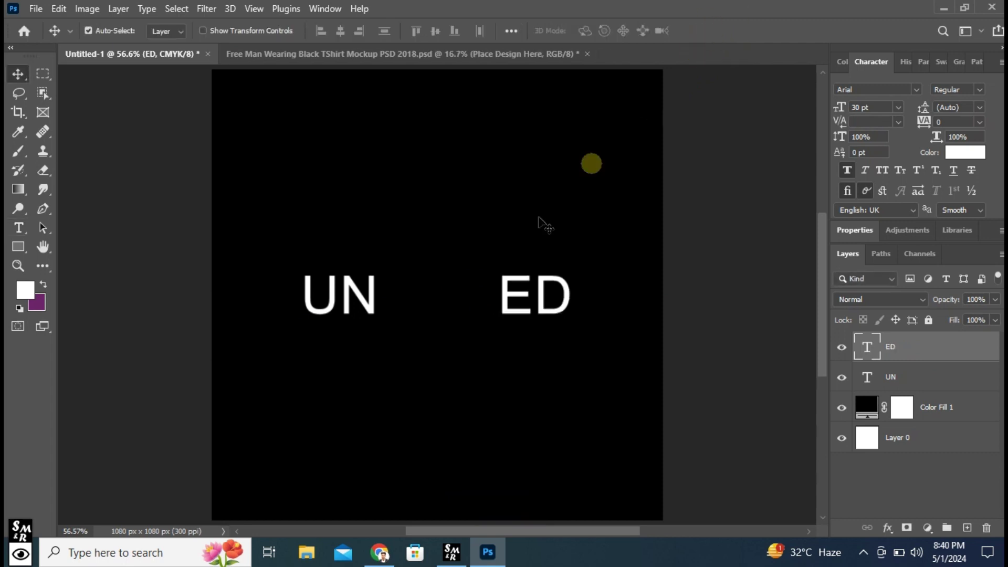
{"action": "left_click", "coordinate": [357, 295]}
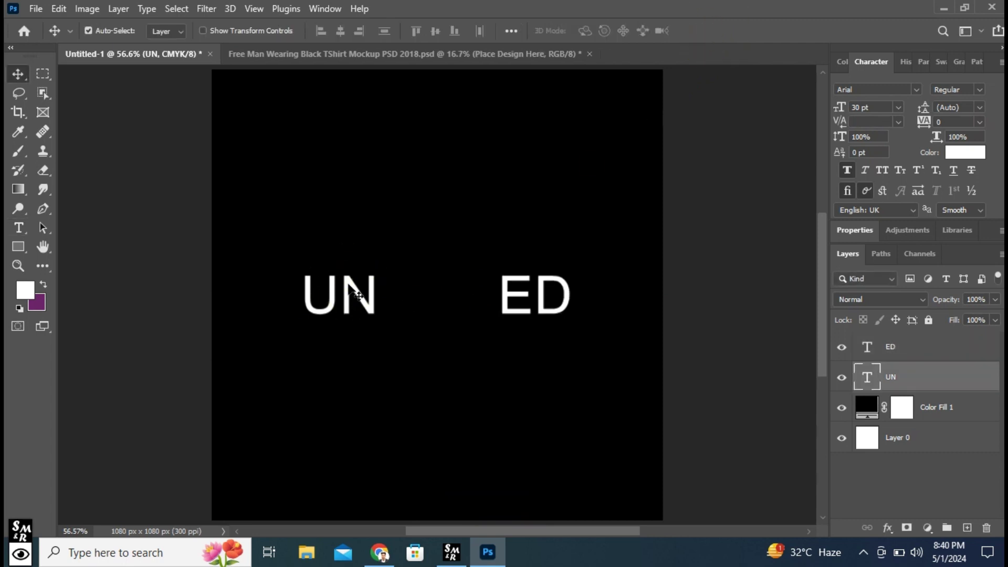
{"action": "left_click_drag", "start_coordinate": [367, 292], "coordinate": [445, 288]}
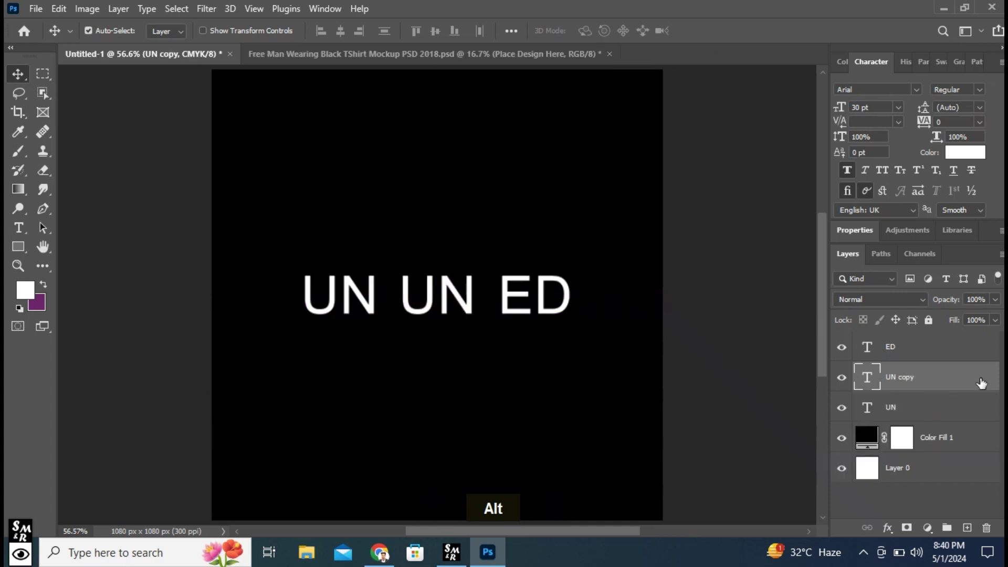
{"action": "left_click_drag", "start_coordinate": [974, 384], "coordinate": [962, 349]}
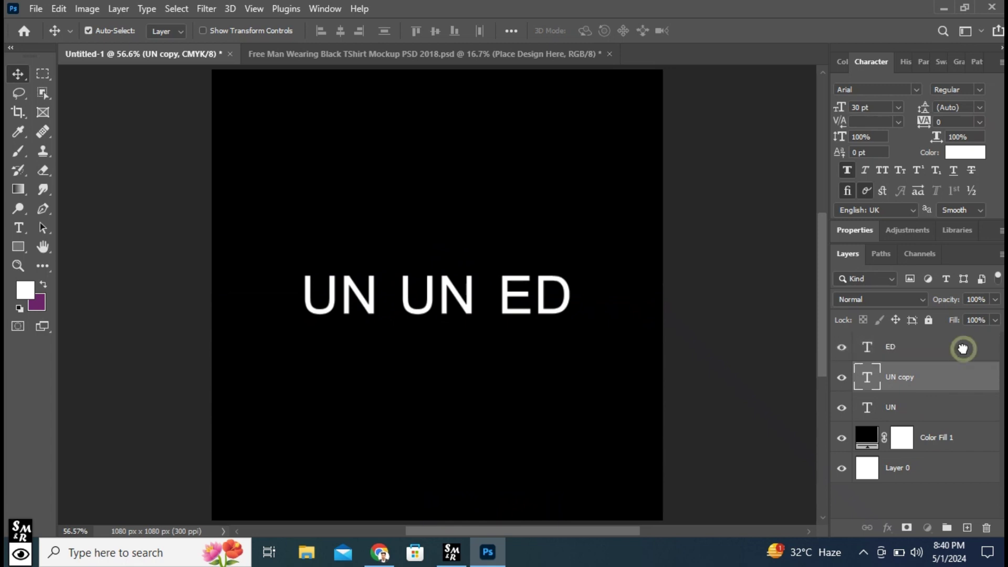
{"action": "double_click", "coordinate": [465, 310]}
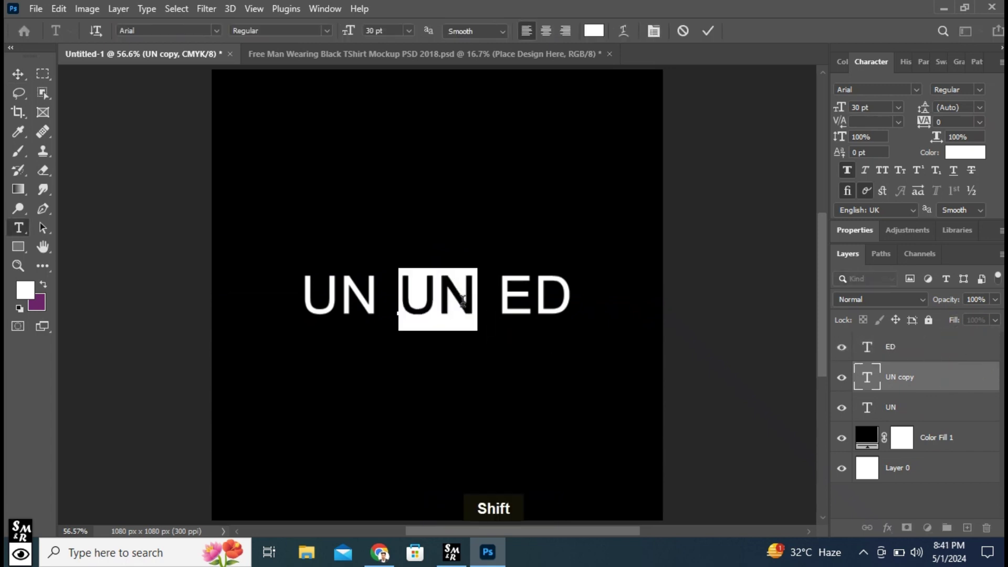
{"action": "type", "text": "Limi"}
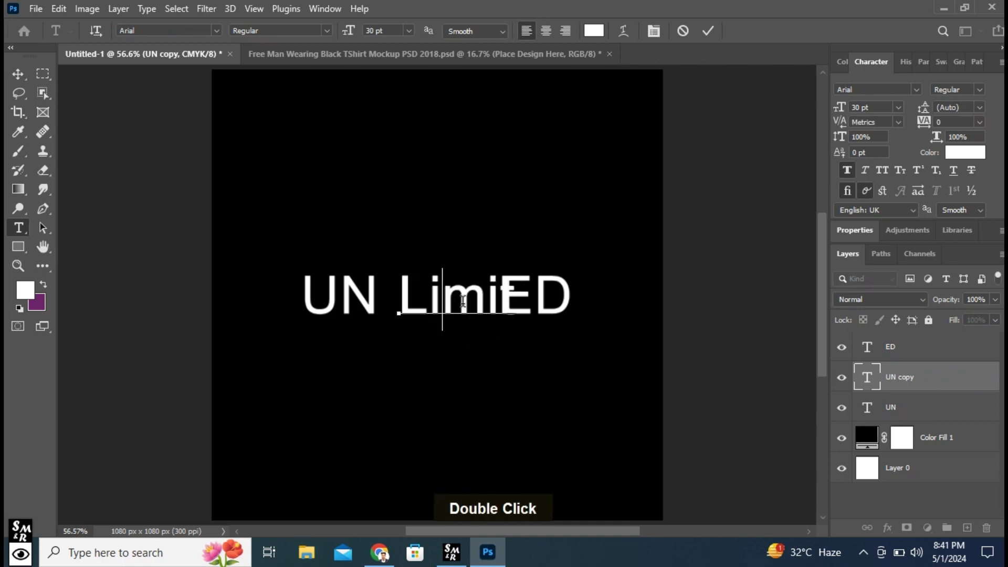
Set the "Limit" text in the HolidayFree font with centre alignment
{"action": "double_click", "coordinate": [442, 299]}
{"action": "left_click", "coordinate": [211, 29]}
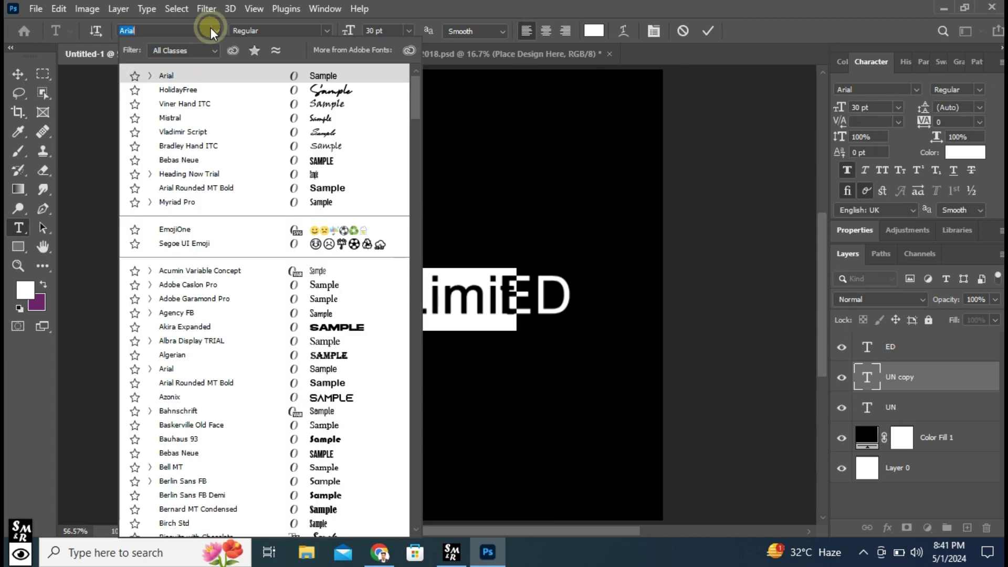
{"action": "left_click", "coordinate": [205, 90]}
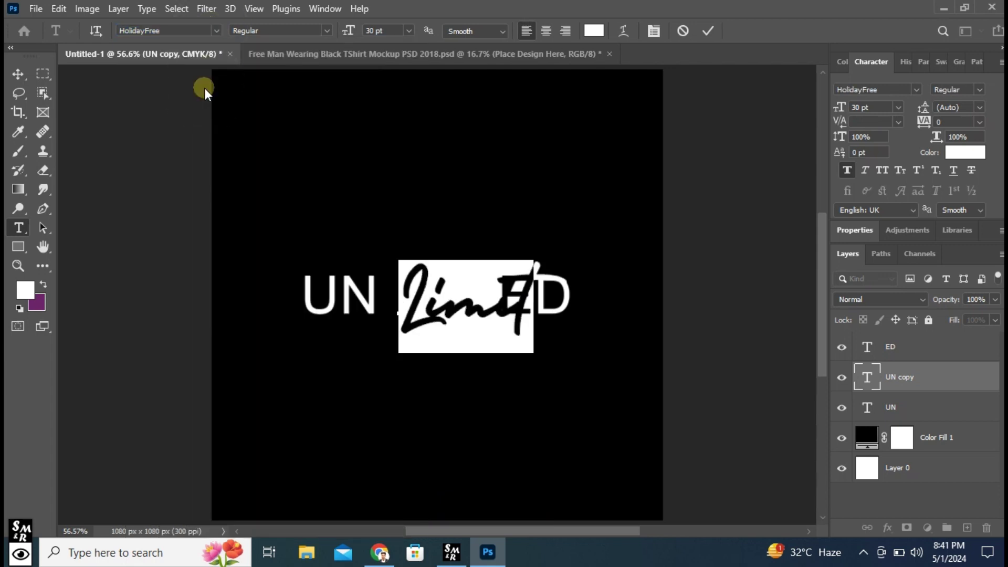
{"action": "left_click", "coordinate": [565, 30]}
{"action": "left_click", "coordinate": [545, 31]}
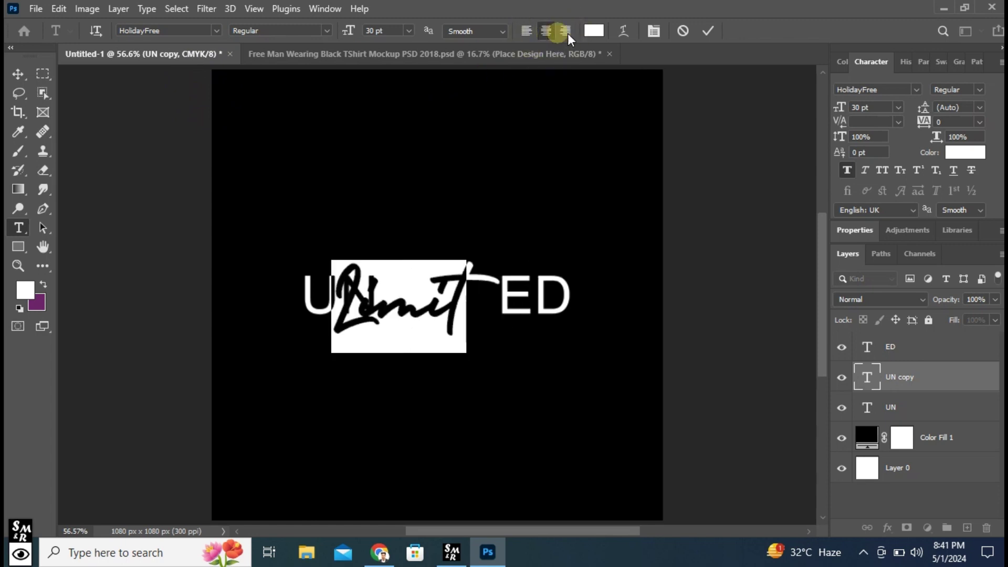
Color the "Limit" text bright red (#f80909) and commit the text edit
{"action": "left_click", "coordinate": [593, 31]}
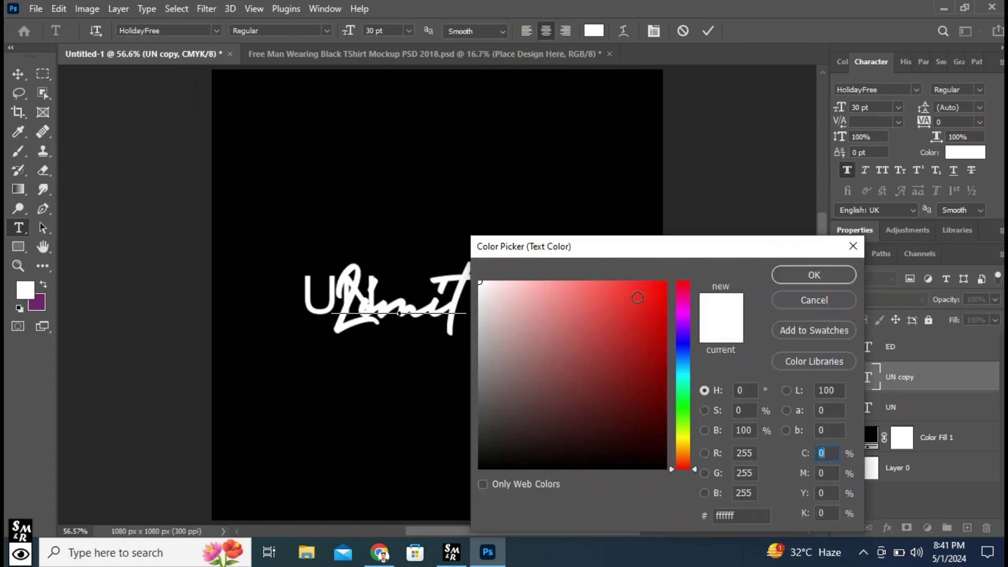
{"action": "left_click", "coordinate": [637, 298]}
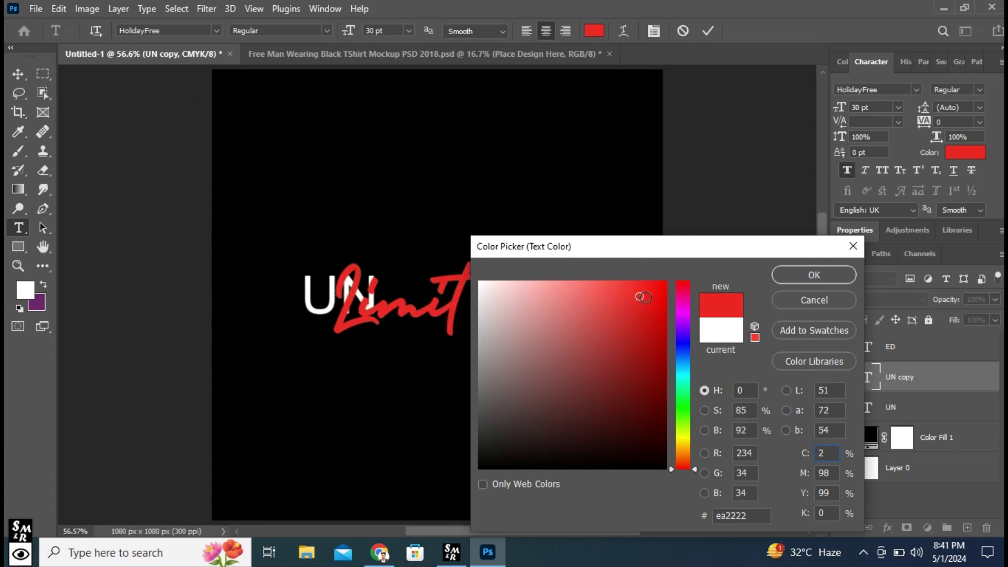
{"action": "left_click", "coordinate": [649, 295]}
{"action": "left_click", "coordinate": [659, 286]}
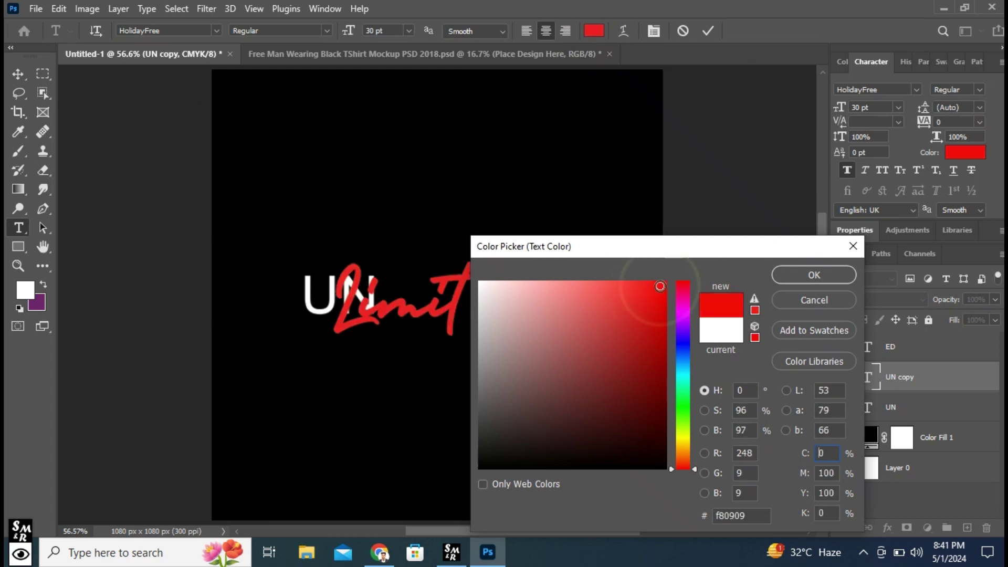
{"action": "left_click", "coordinate": [813, 274]}
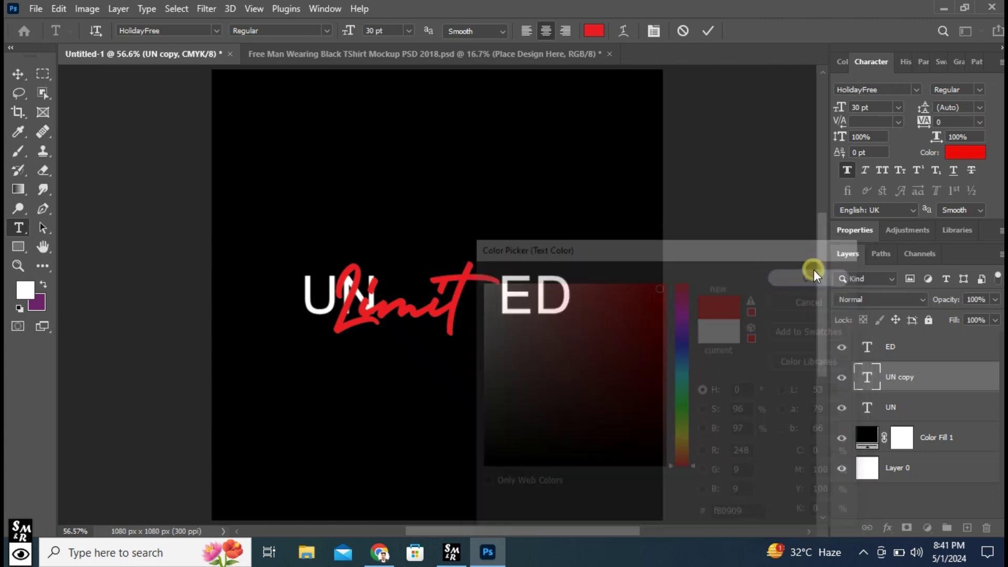
{"action": "left_click", "coordinate": [709, 30]}
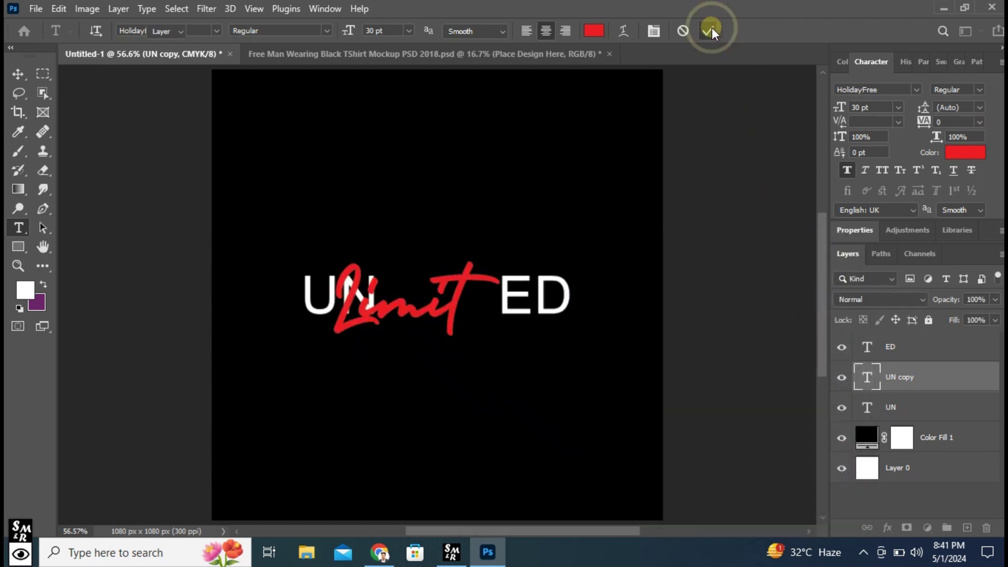
Move the "Limit" text between "UN" and "ED" and place its layer above the "ED" layer
{"action": "key", "text": "v"}
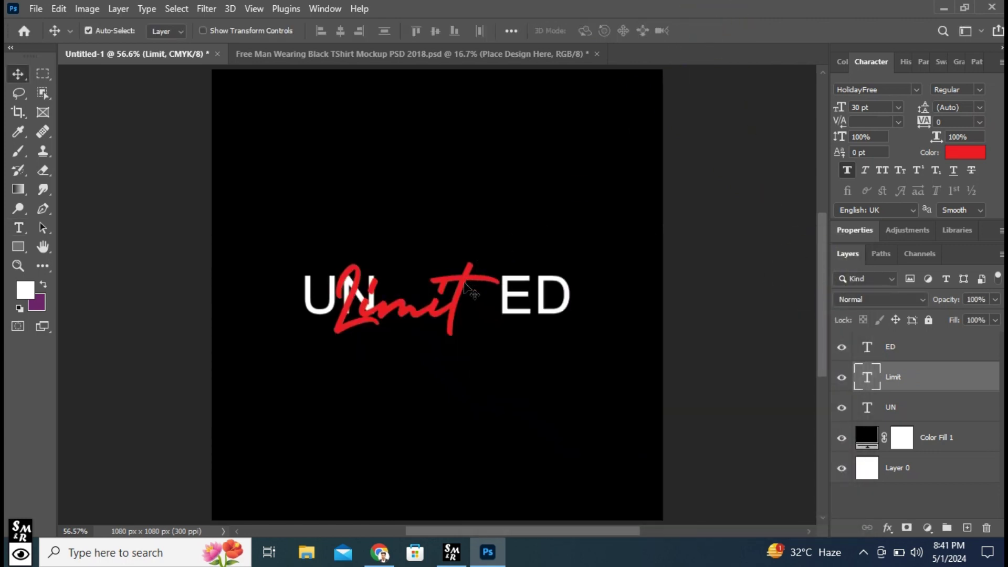
{"action": "left_click_drag", "start_coordinate": [464, 283], "coordinate": [502, 278]}
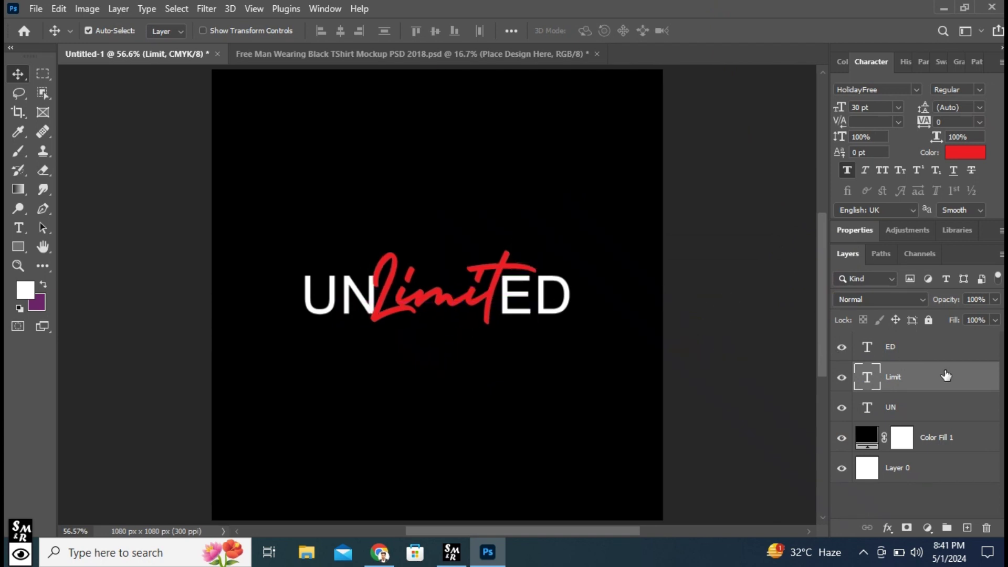
{"action": "left_click_drag", "start_coordinate": [945, 378], "coordinate": [941, 334]}
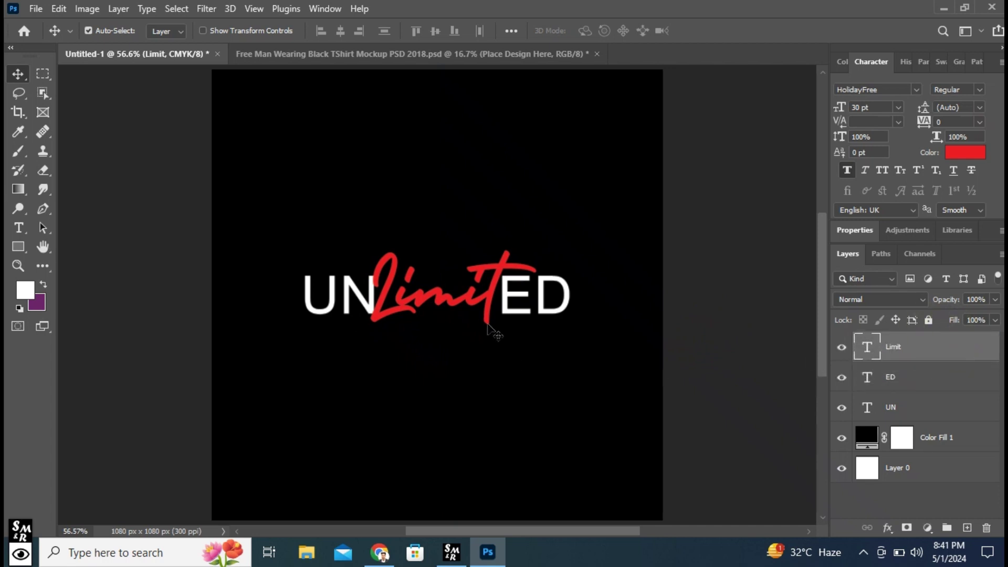
Set the "Limit" text's font size to 24 pt and commit the edit
{"action": "double_click", "coordinate": [476, 298]}
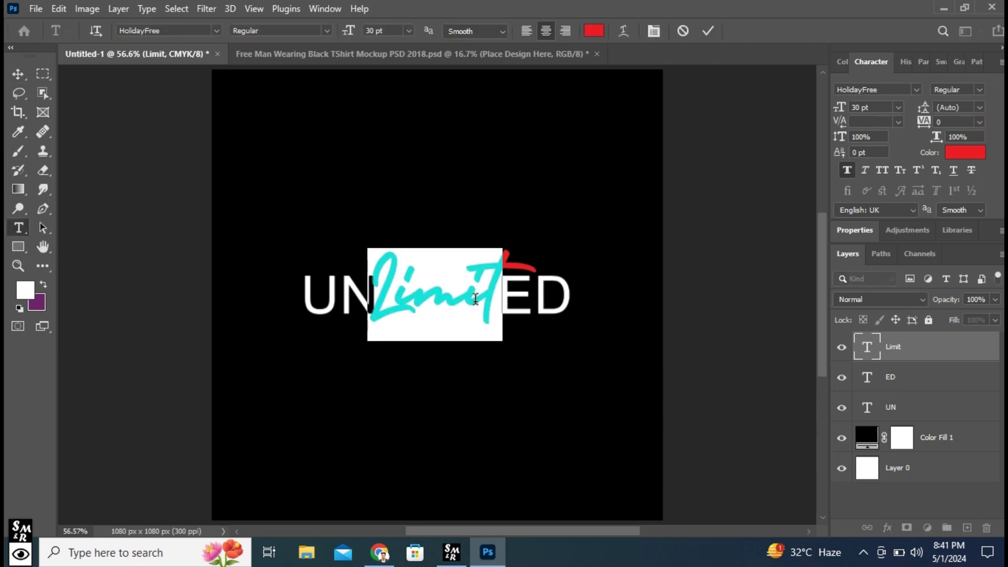
{"action": "left_click", "coordinate": [409, 31]}
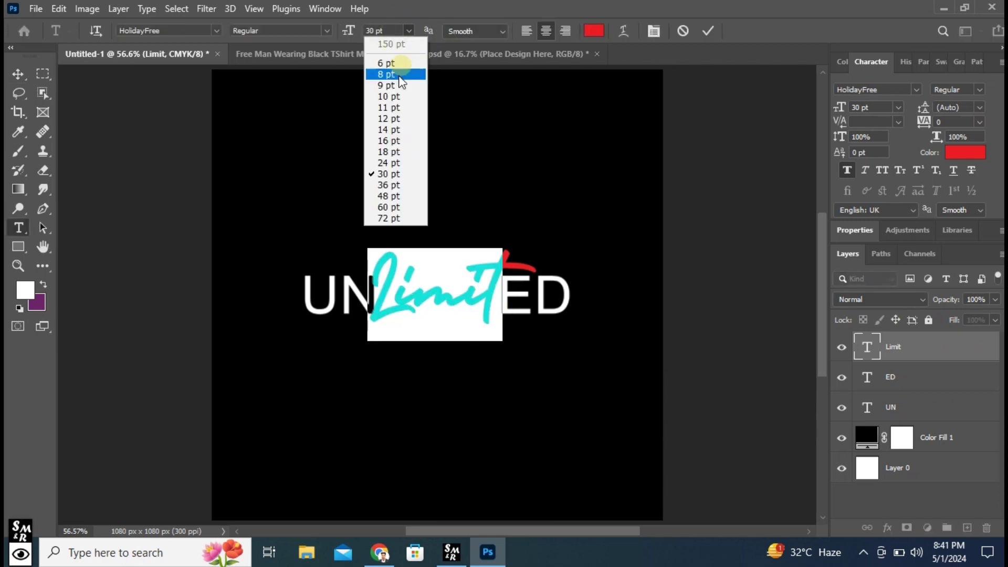
{"action": "left_click", "coordinate": [388, 163]}
{"action": "left_click", "coordinate": [707, 31]}
{"action": "key", "text": "v"}
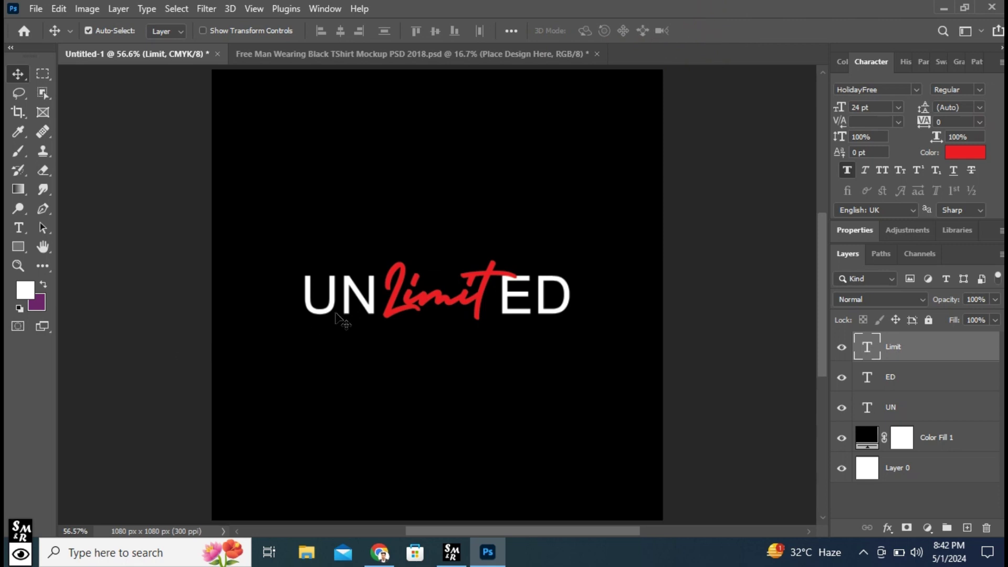
Nudge the "UN" text to the right until its N meets the red "Limit" lettering
{"action": "left_click", "coordinate": [368, 303]}
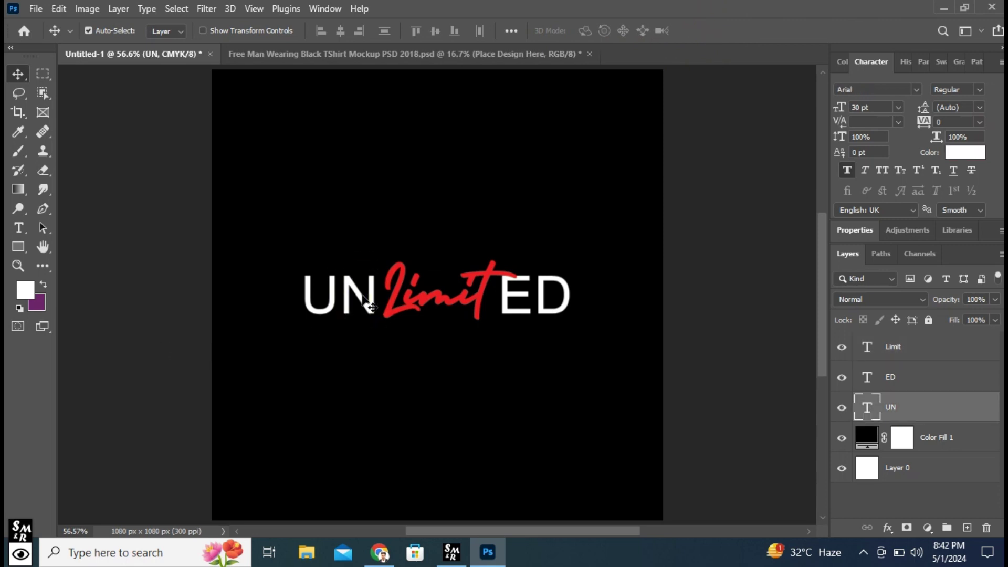
{"action": "key", "text": "Right"}
{"action": "key", "text": "Right"}
{"action": "key", "text": "Right"}
{"action": "key", "text": "Right"}
{"action": "key", "text": "Right"}
{"action": "key", "text": "Right"}
{"action": "key", "text": "Right"}
{"action": "key", "text": "Right"}
{"action": "key", "text": "Right"}
{"action": "key", "text": "Right"}
{"action": "key", "text": "Right"}
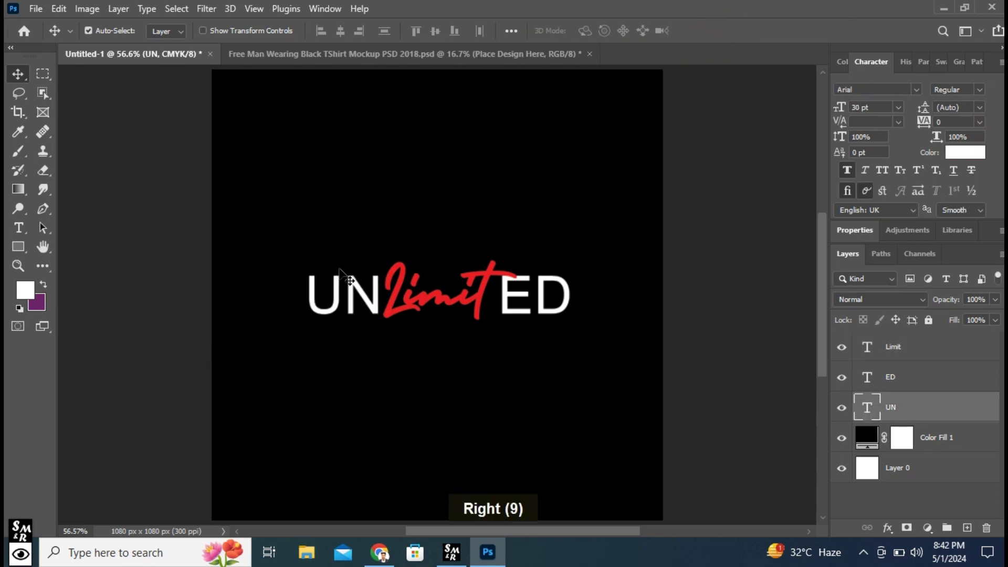
{"action": "key", "text": "Right"}
{"action": "key", "text": "Right"}
{"action": "key", "text": "Right"}
{"action": "key", "text": "Right"}
{"action": "key", "text": "Right"}
{"action": "key", "text": "Right"}
{"action": "key", "text": "Right"}
{"action": "key", "text": "Right"}
{"action": "key", "text": "Right"}
{"action": "key", "text": "Right"}
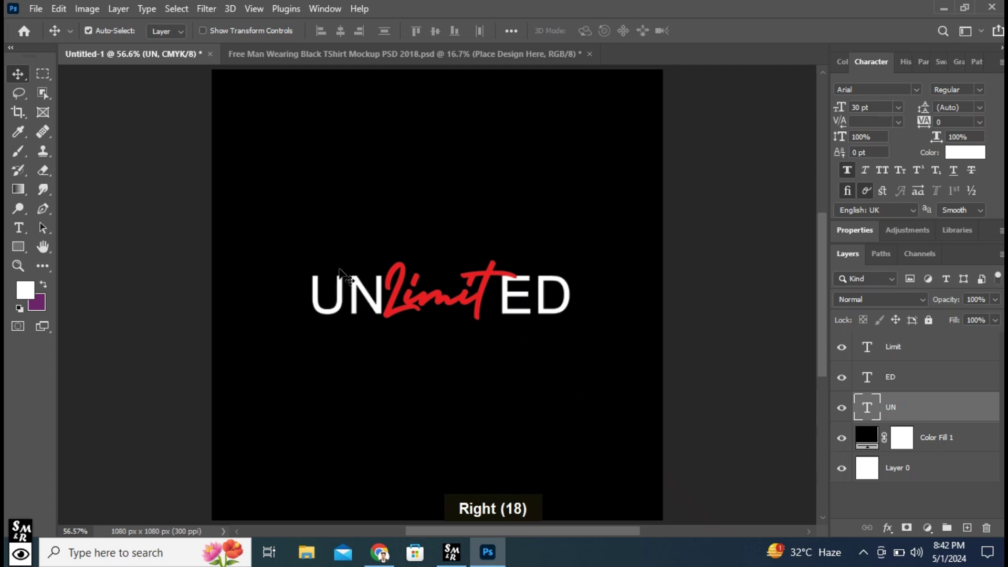
Nudge the red "Limit" text slightly left so its L overlaps the edge of the N
{"action": "left_click", "coordinate": [517, 310]}
{"action": "key", "text": "Left"}
{"action": "key", "text": "Left"}
{"action": "key", "text": "Left"}
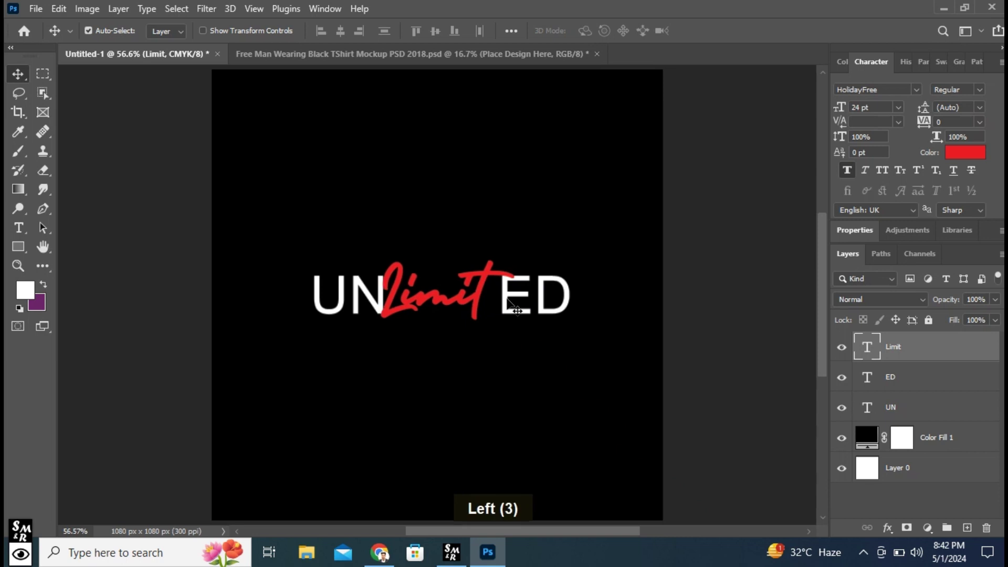
{"action": "key", "text": "Left"}
{"action": "key", "text": "Left"}
{"action": "key", "text": "Right"}
{"action": "key", "text": "Right"}
{"action": "key", "text": "Right"}
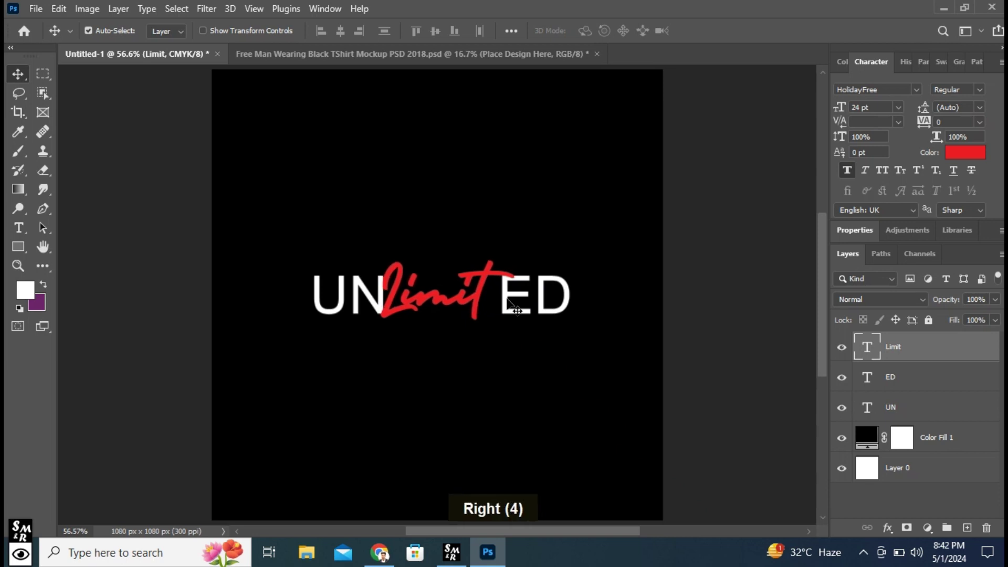
{"action": "key", "text": "Left"}
{"action": "key", "text": "Left"}
{"action": "key", "text": "Left"}
{"action": "key", "text": "Left"}
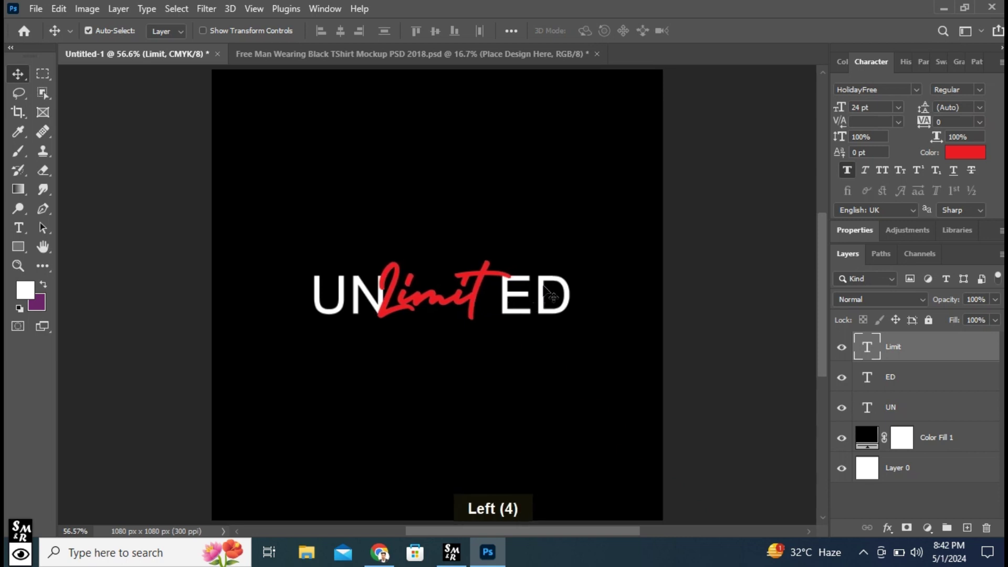
Nudge the "ED" text left until its E sits tight against the final t of "Limit"
{"action": "left_click", "coordinate": [547, 289]}
{"action": "key", "text": "Left"}
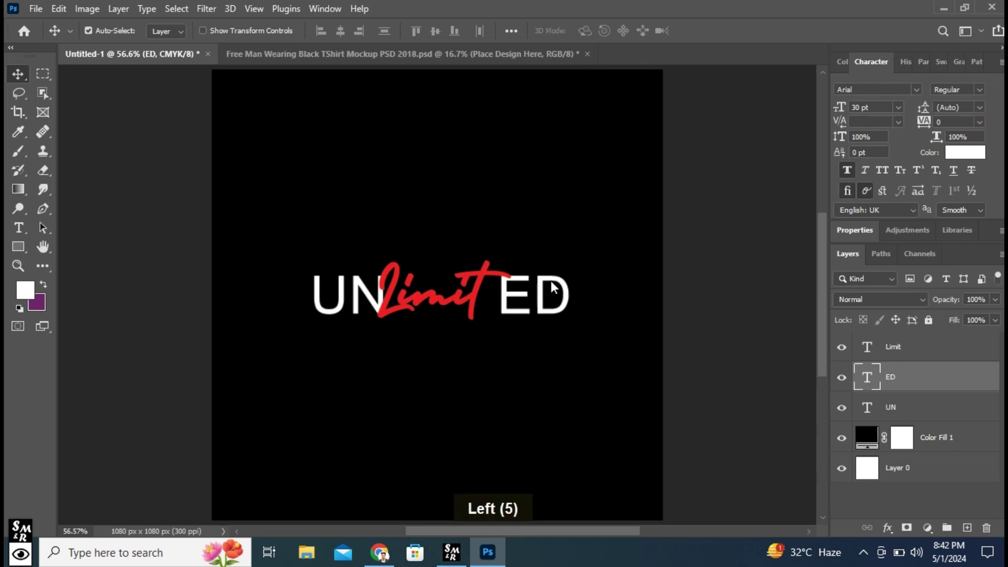
{"action": "key", "text": "Left"}
{"action": "key", "text": "Left"}
{"action": "key", "text": "Left"}
{"action": "key", "text": "Left"}
{"action": "key", "text": "Left"}
{"action": "key", "text": "Left"}
{"action": "key", "text": "Left"}
{"action": "key", "text": "Left"}
{"action": "key", "text": "Left"}
{"action": "key", "text": "Left"}
{"action": "key", "text": "Left"}
{"action": "key", "text": "Left"}
{"action": "key", "text": "Left"}
{"action": "key", "text": "Left"}
{"action": "key", "text": "Left"}
{"action": "key", "text": "Left"}
{"action": "key", "text": "Left"}
{"action": "key", "text": "Left"}
{"action": "key", "text": "Left"}
{"action": "key", "text": "Left"}
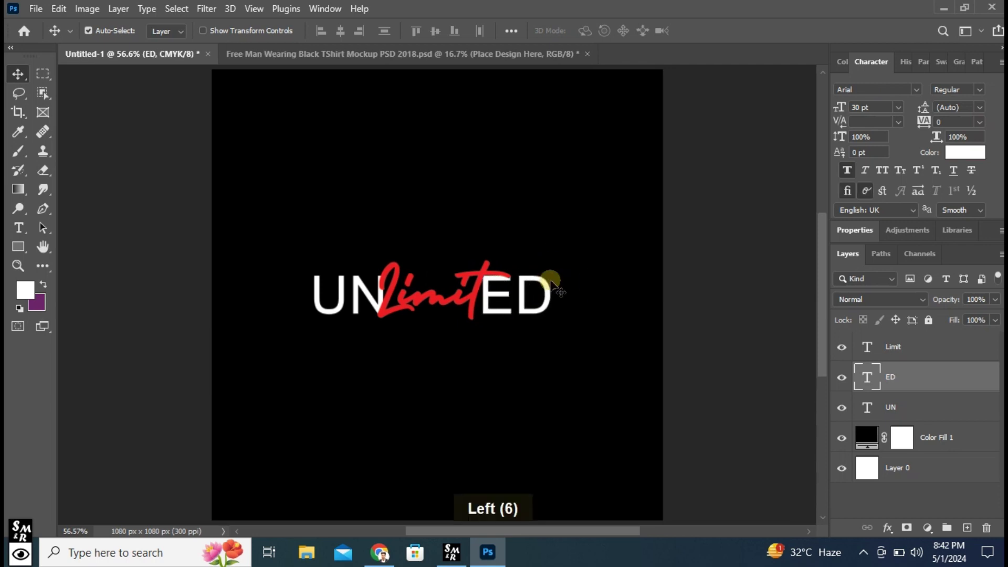
{"action": "key", "text": "Left"}
{"action": "key", "text": "Left"}
{"action": "key", "text": "Left"}
{"action": "key", "text": "Left"}
{"action": "key", "text": "Left"}
{"action": "key", "text": "Left"}
{"action": "key", "text": "Left"}
{"action": "key", "text": "Left"}
{"action": "key", "text": "Left"}
{"action": "key", "text": "Left"}
{"action": "key", "text": "Left"}
{"action": "key", "text": "Left"}
{"action": "key", "text": "Left"}
{"action": "key", "text": "Left"}
{"action": "key", "text": "Left"}
{"action": "key", "text": "Left"}
{"action": "key", "text": "Right"}
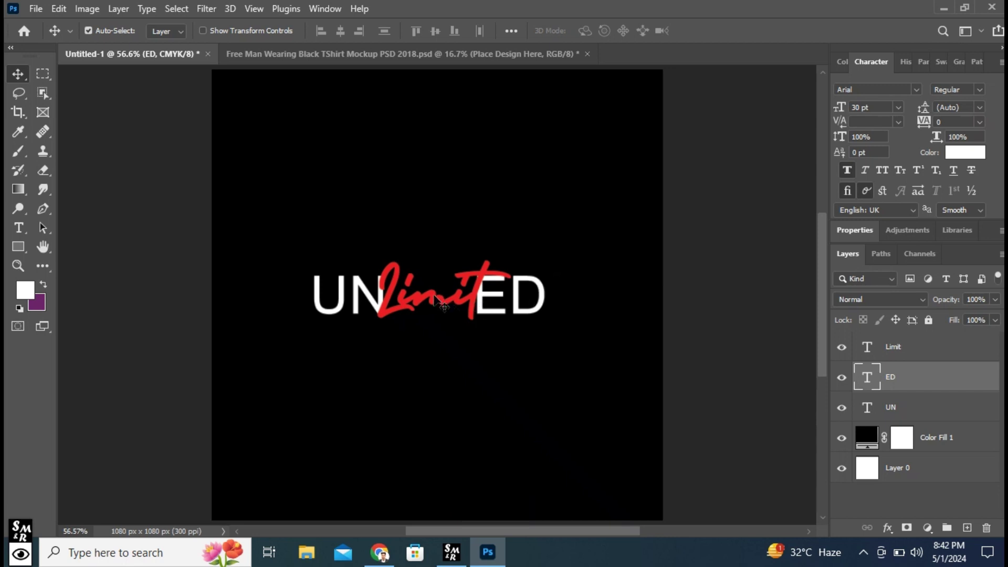
Set the "Limit" text's font size to 20 pt and commit the edit
{"action": "double_click", "coordinate": [434, 292]}
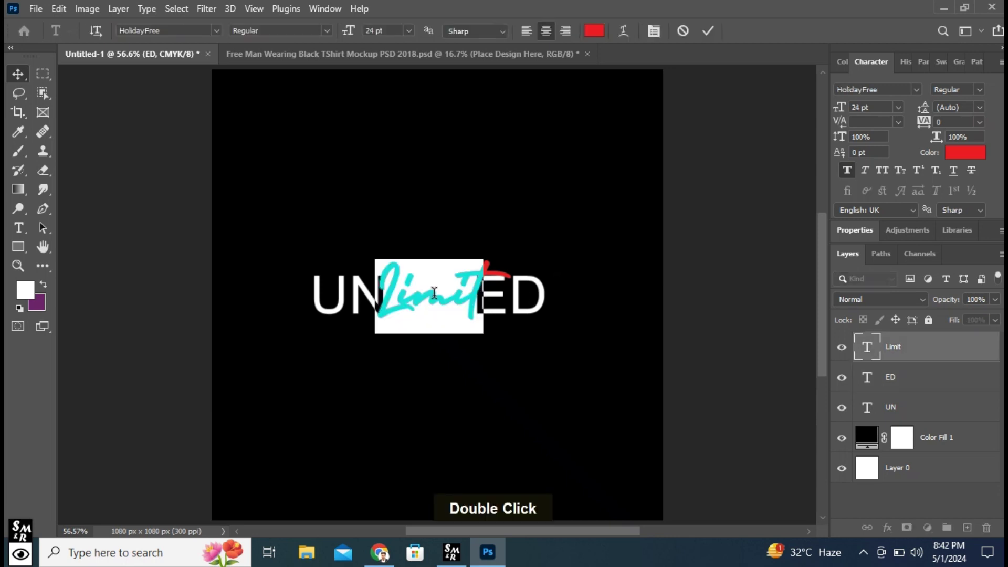
{"action": "left_click", "coordinate": [409, 31]}
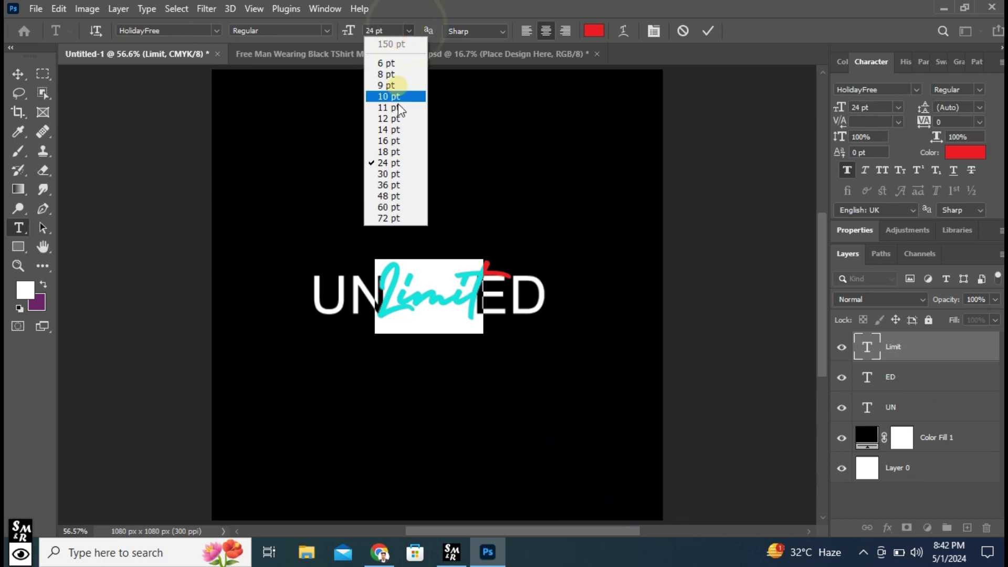
{"action": "left_click", "coordinate": [393, 151]}
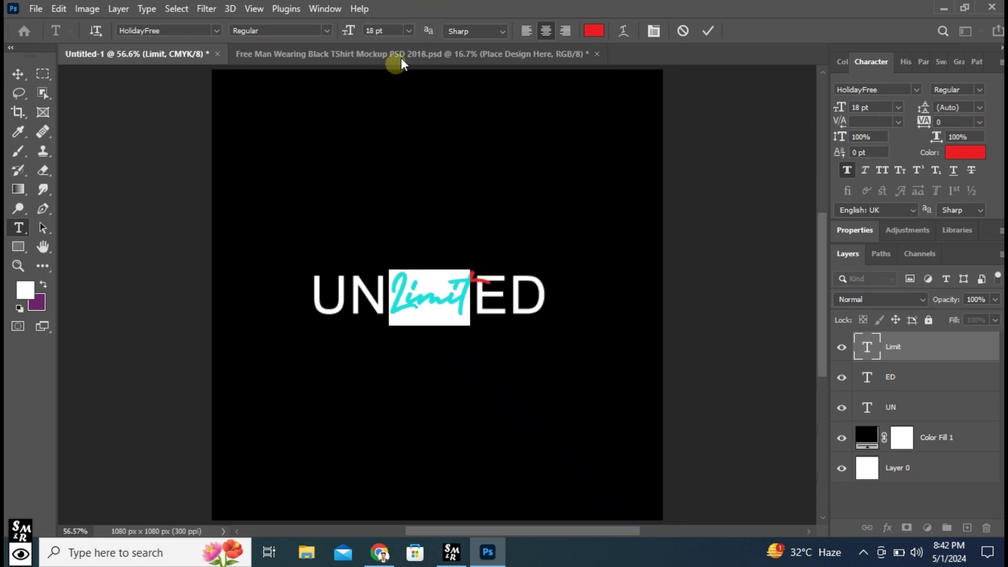
{"action": "left_click", "coordinate": [349, 30]}
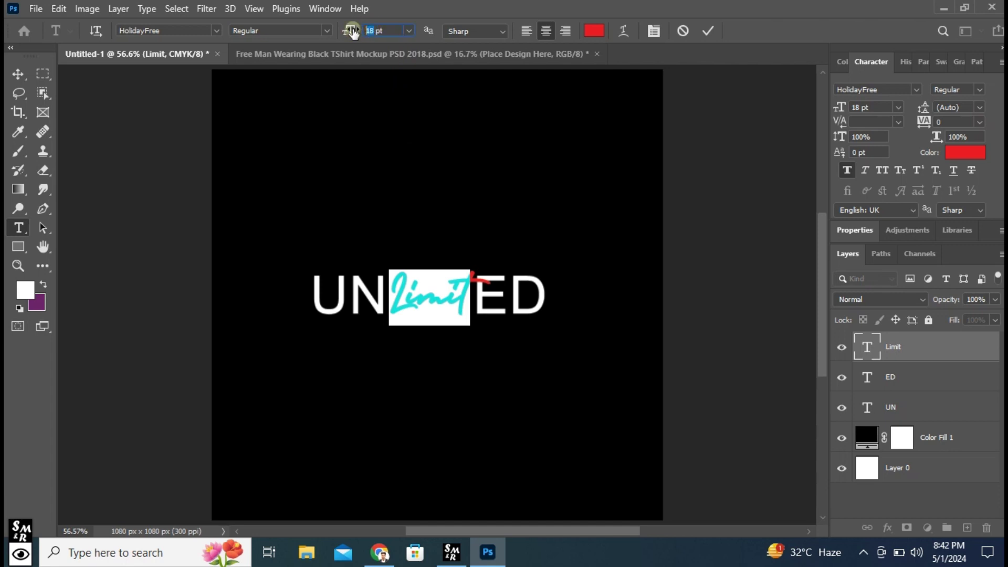
{"action": "type", "text": "20"}
{"action": "key", "text": "Return"}
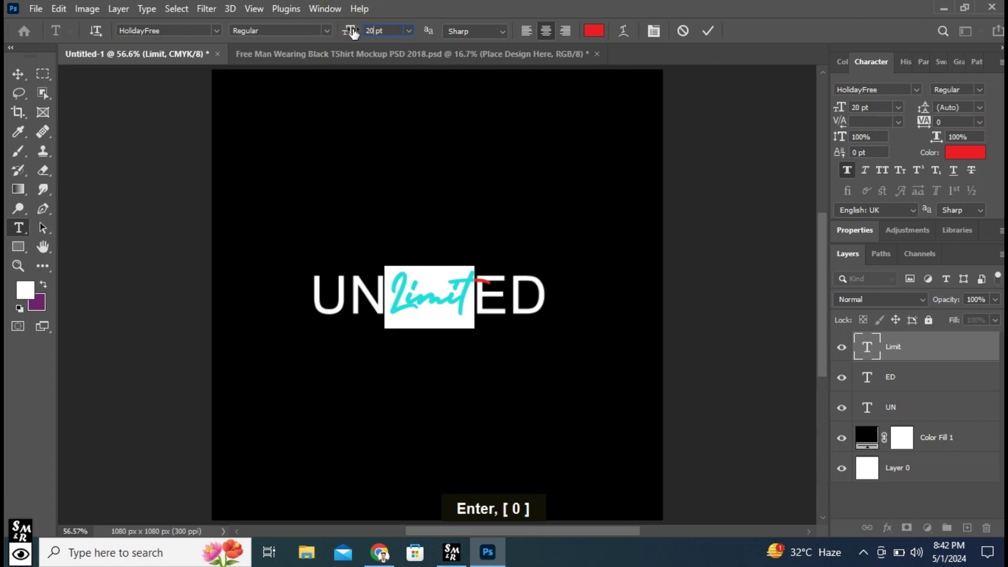
{"action": "left_click", "coordinate": [709, 35]}
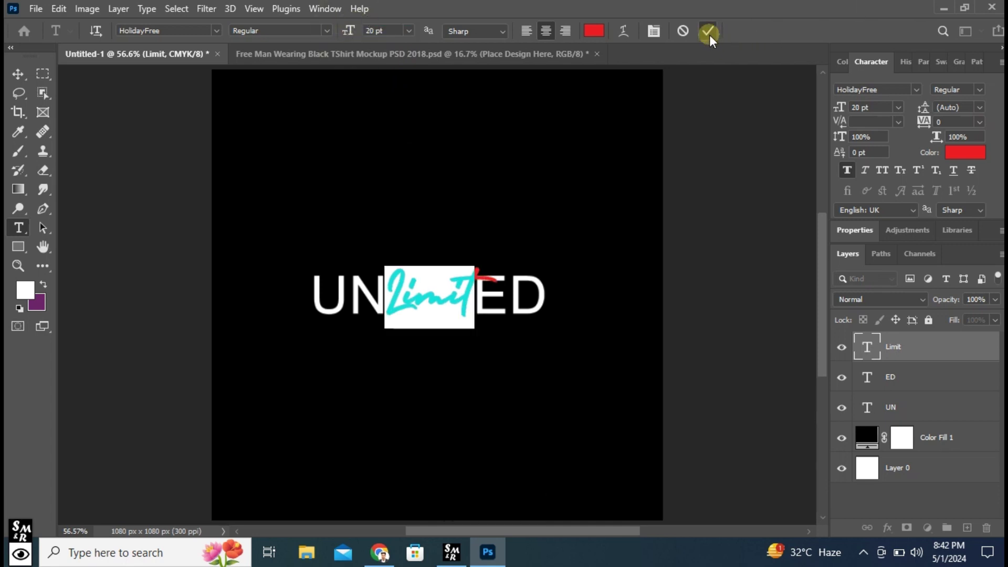
{"action": "key", "text": "v"}
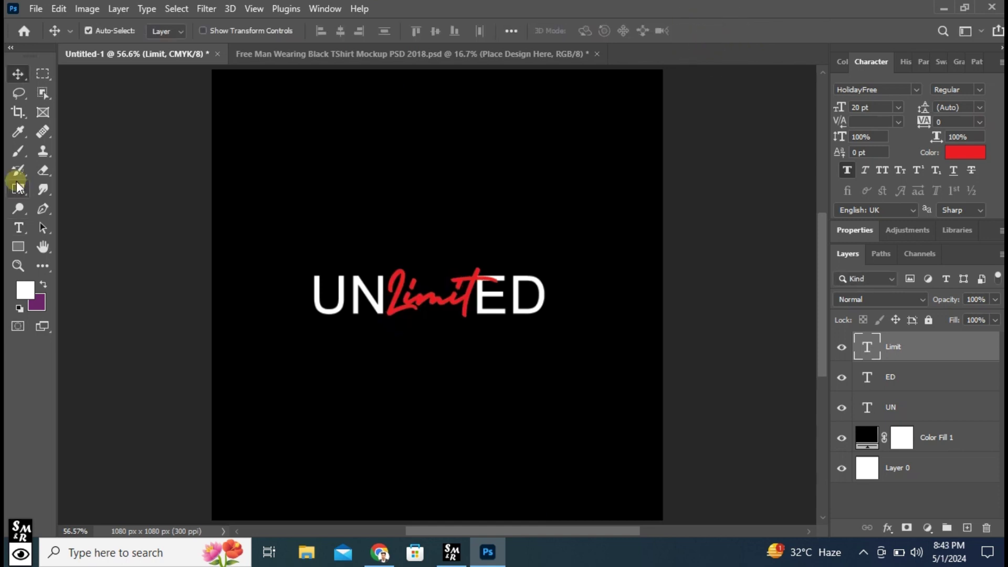
Duplicate the "UN" text below the wordmark and set the copy to centre alignment at 8 pt
{"action": "left_click", "coordinate": [357, 291]}
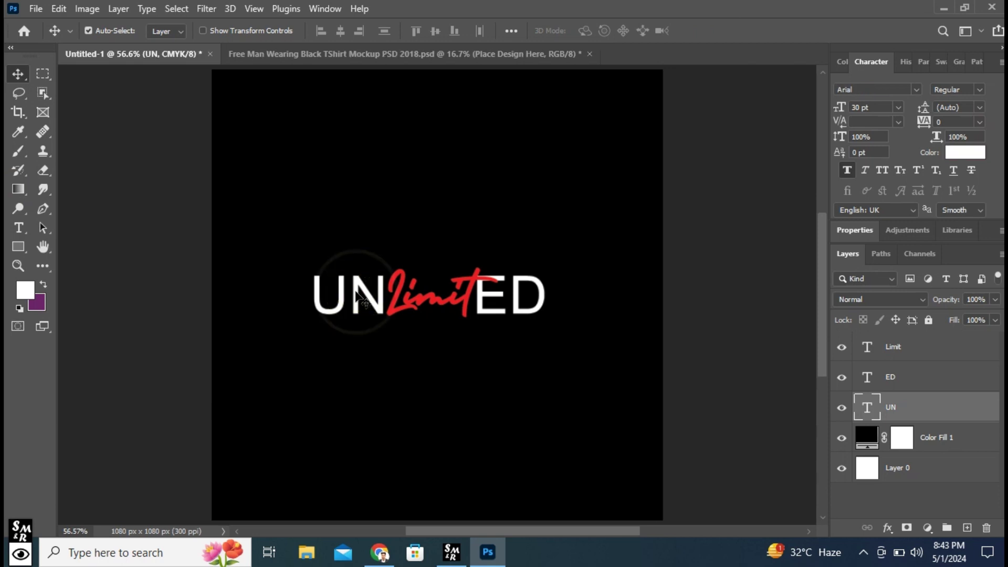
{"action": "left_click_drag", "start_coordinate": [356, 293], "coordinate": [374, 356]}
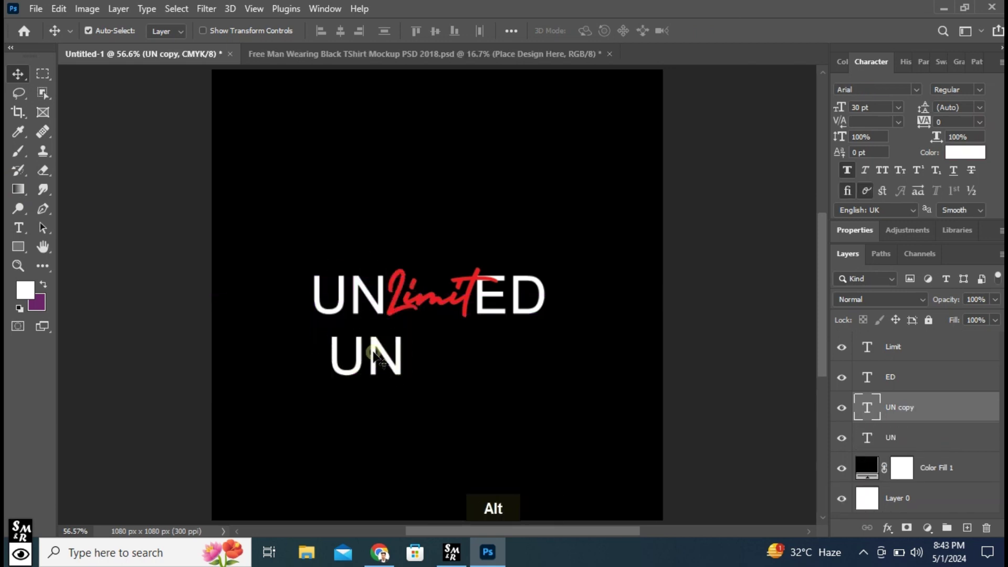
{"action": "double_click", "coordinate": [373, 349]}
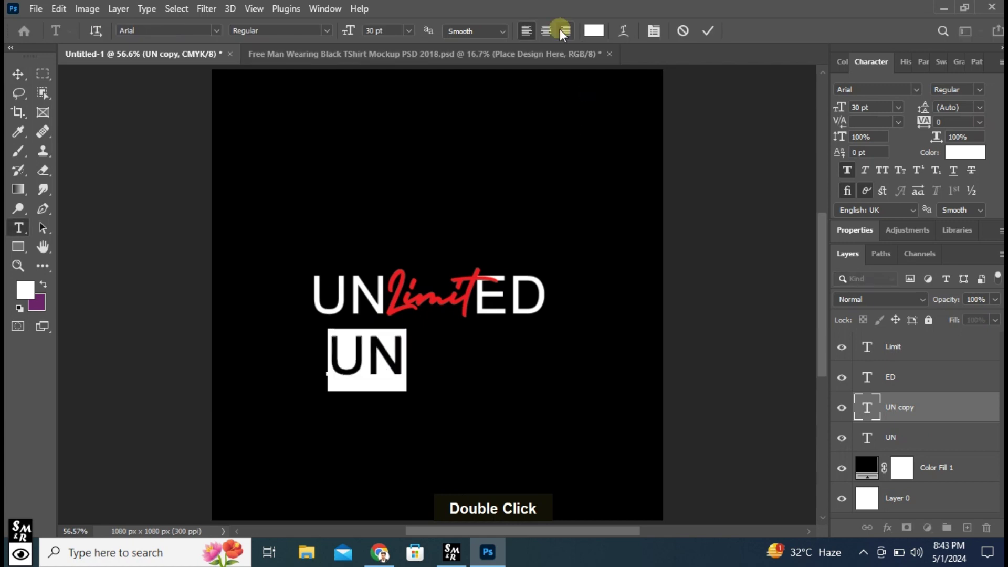
{"action": "left_click", "coordinate": [546, 30]}
{"action": "left_click", "coordinate": [526, 30]}
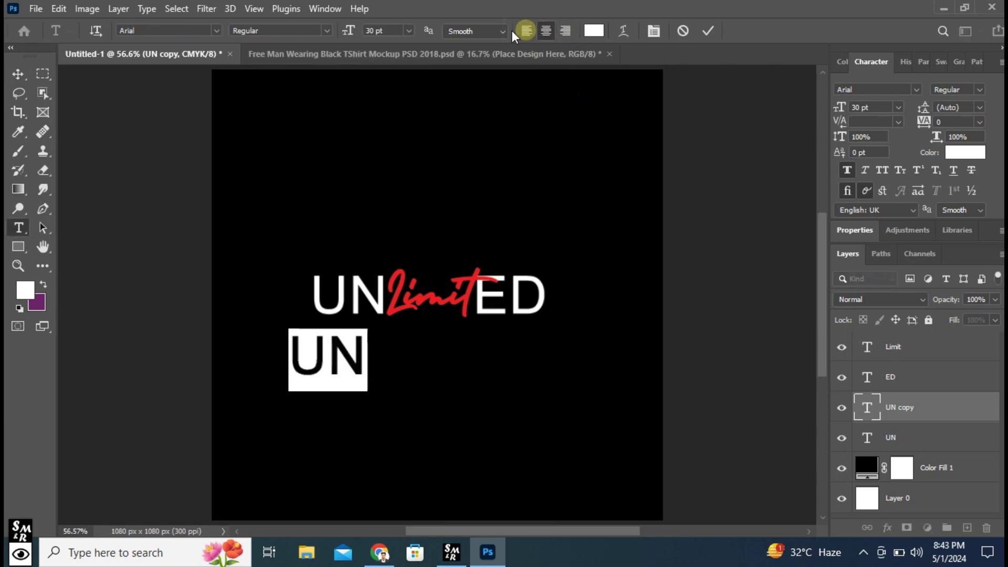
{"action": "left_click", "coordinate": [408, 30]}
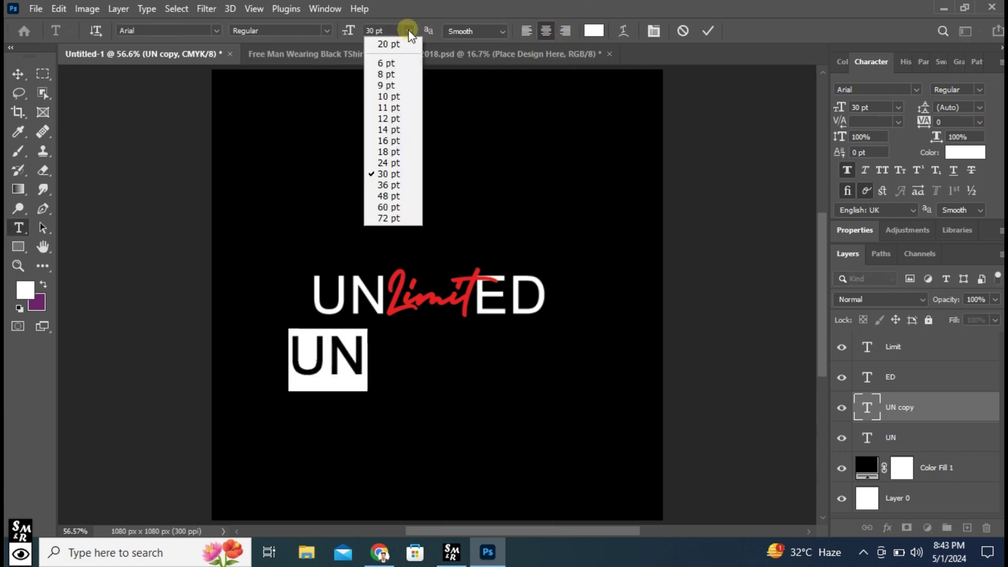
{"action": "left_click", "coordinate": [388, 75]}
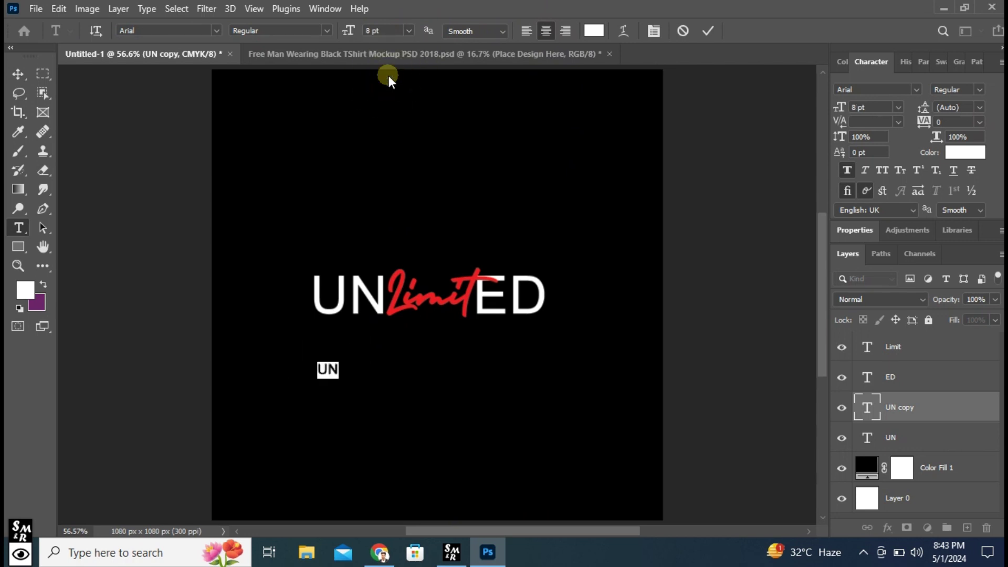
Replace the duplicated text's wording with "MAKE EVERYTHING POSSIBLE" in capitals
{"action": "key", "text": "shift+m"}
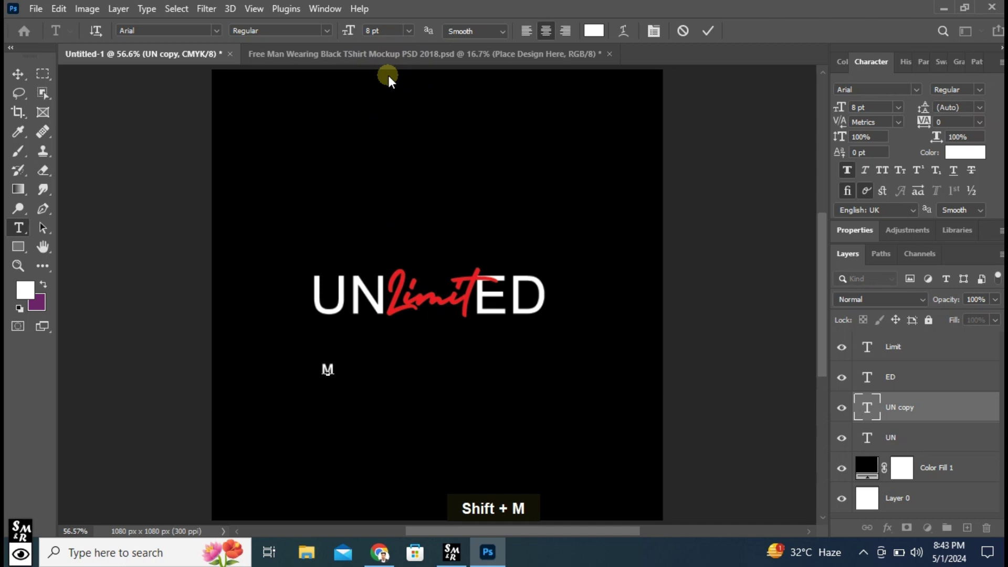
{"action": "key", "text": "Caps_Lock"}
{"action": "type", "text": "AK"}
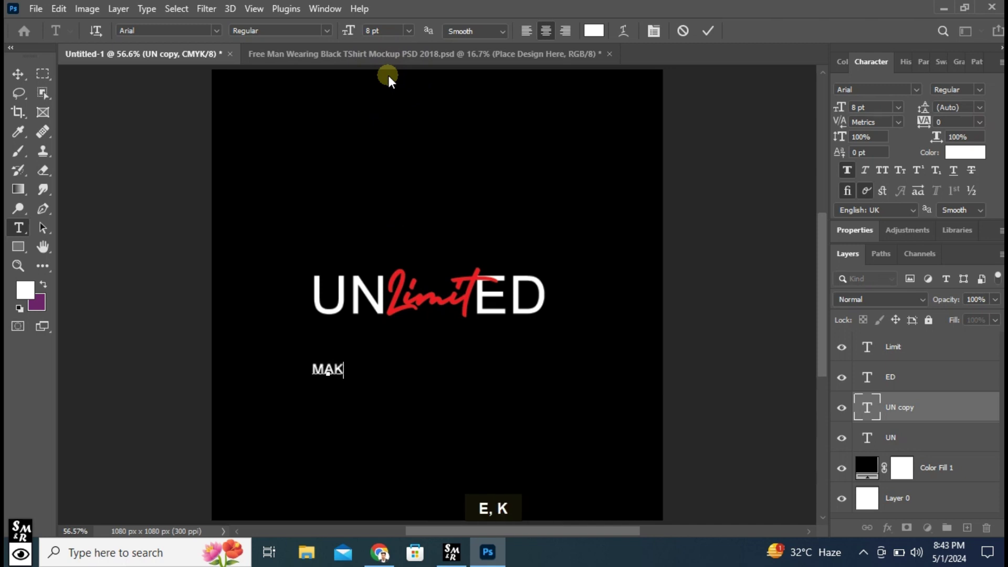
{"action": "type", "text": "E E"}
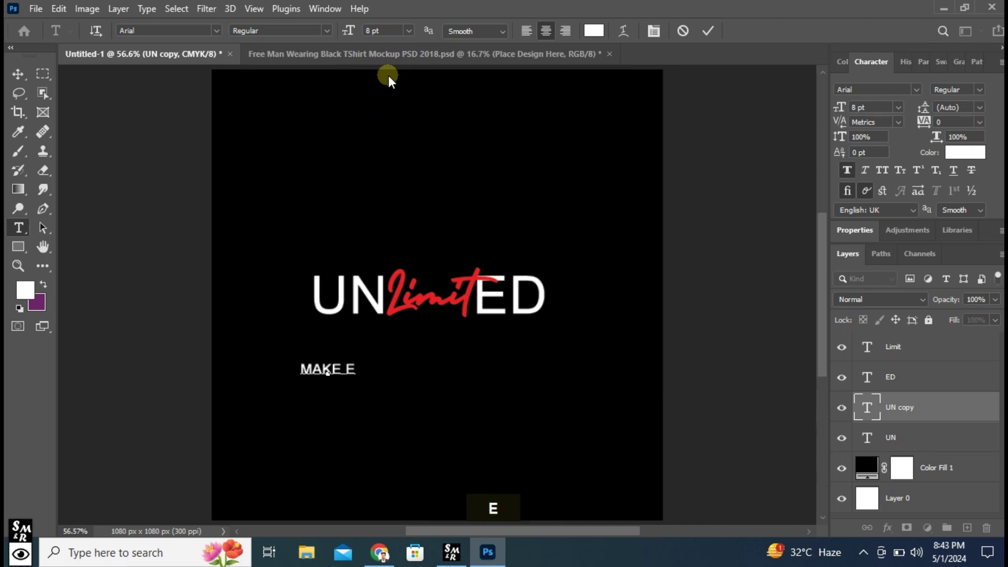
{"action": "type", "text": "VERYTHING"}
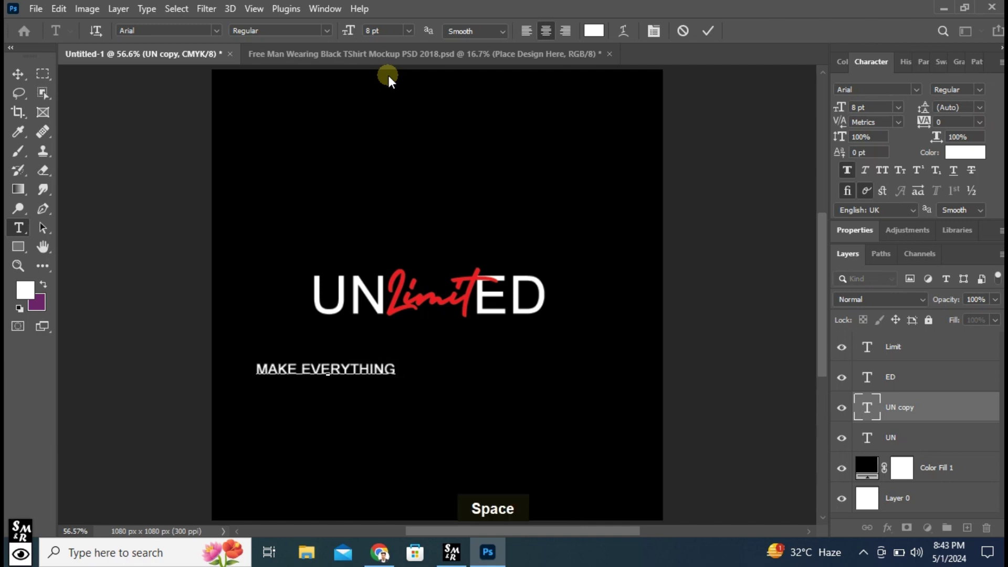
{"action": "type", "text": " is"}
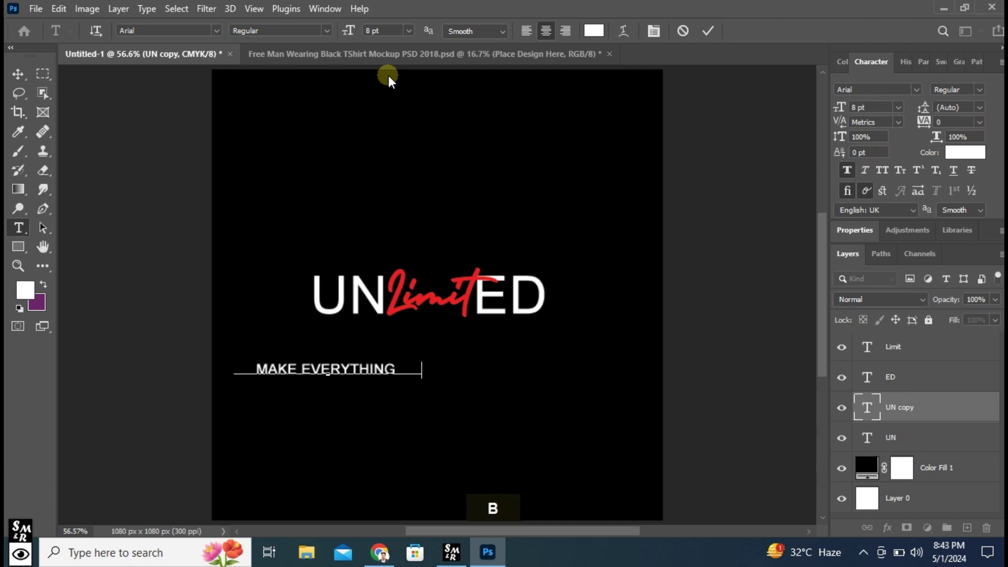
{"action": "type", "text": "l"}
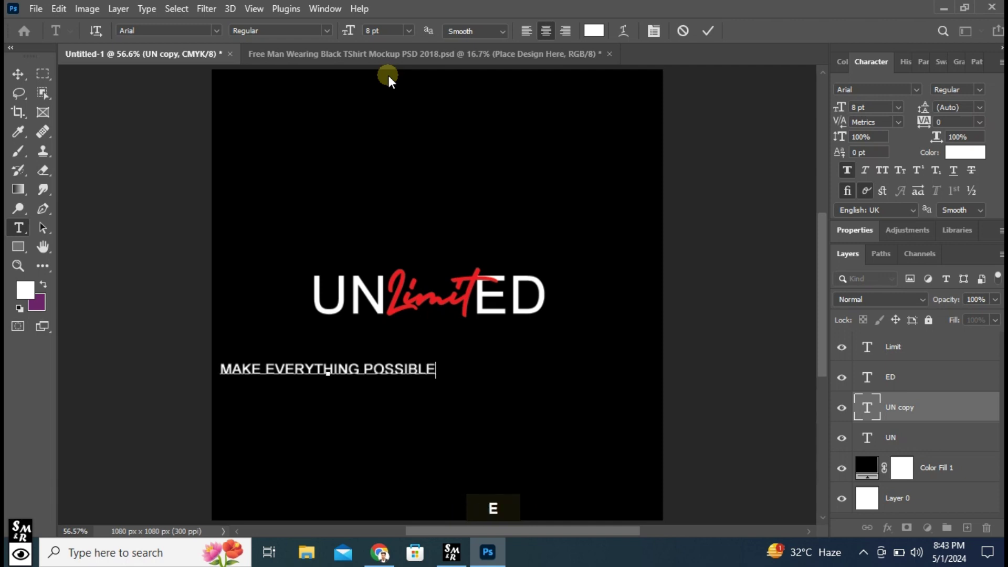
Set the tracking of the whole "MAKE EVERYTHING POSSIBLE" line to 200 and commit the text edit
{"action": "key", "text": "ctrl"}
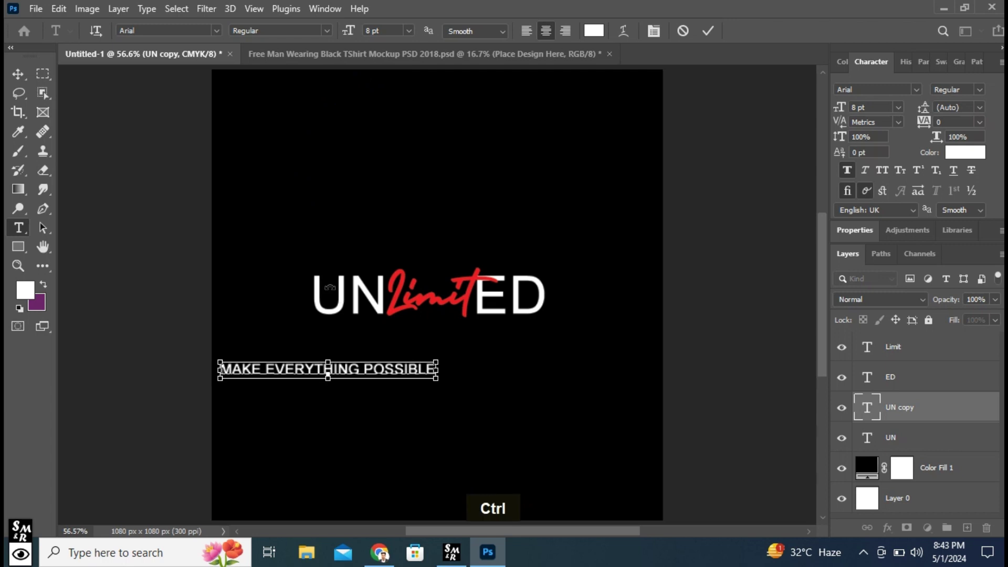
{"action": "key", "text": "ctrl+a"}
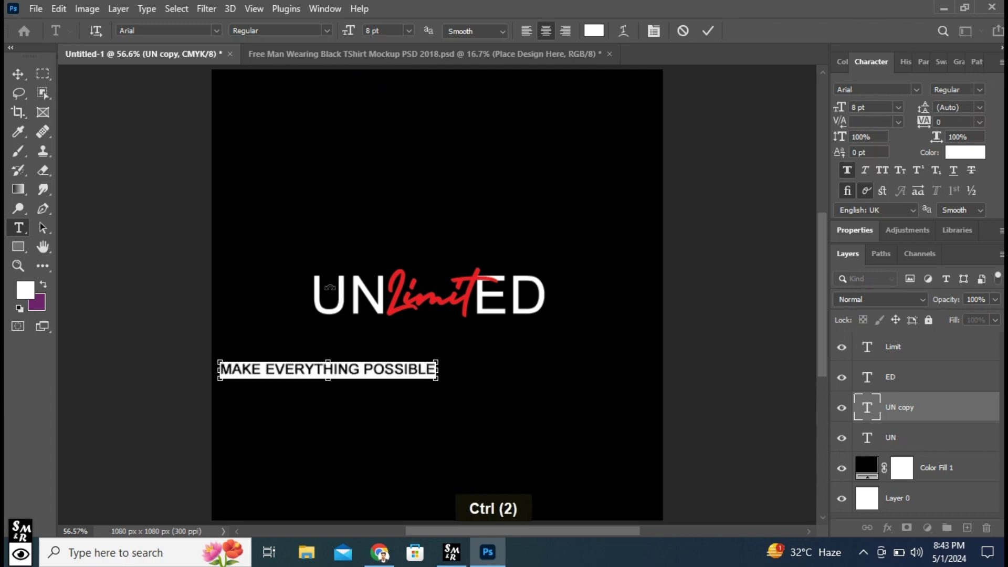
{"action": "key", "text": "ctrl+t"}
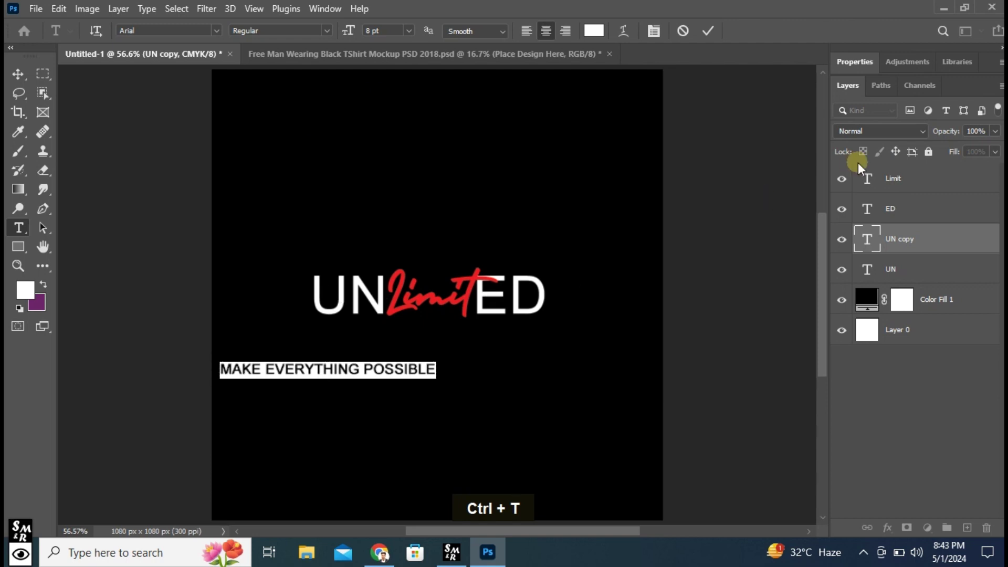
{"action": "key", "text": "ctrl+t"}
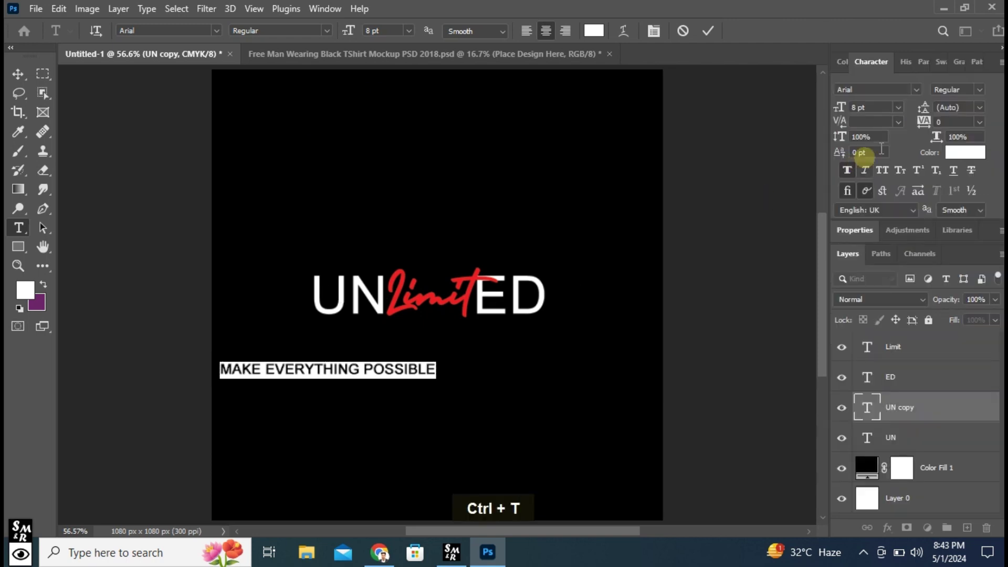
{"action": "left_click", "coordinate": [980, 122]}
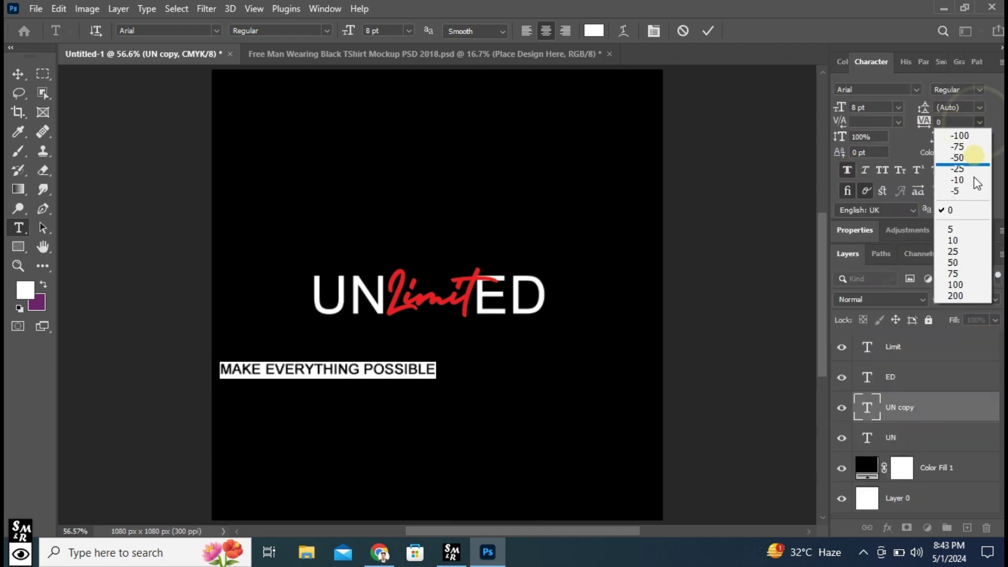
{"action": "left_click", "coordinate": [964, 295]}
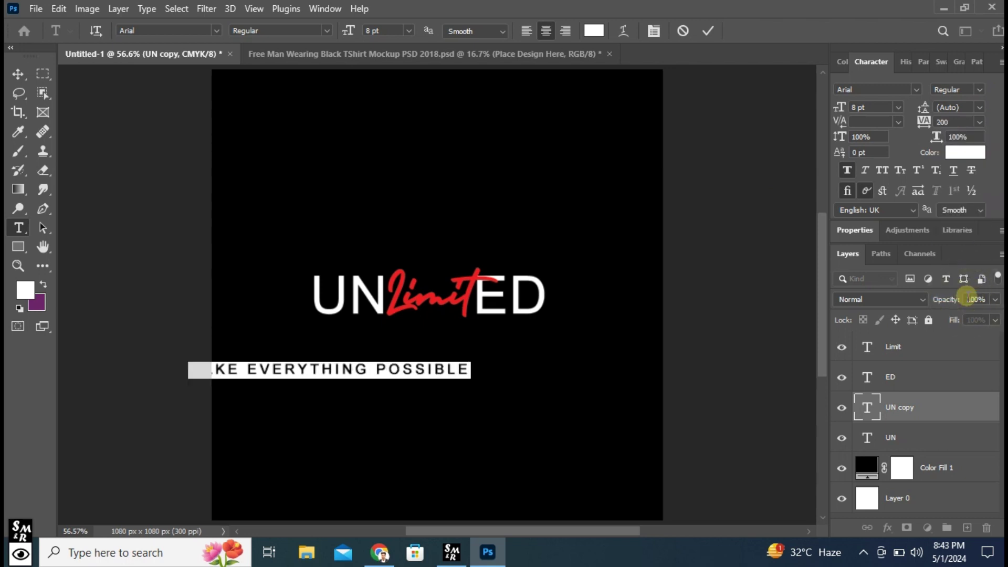
{"action": "left_click", "coordinate": [710, 32]}
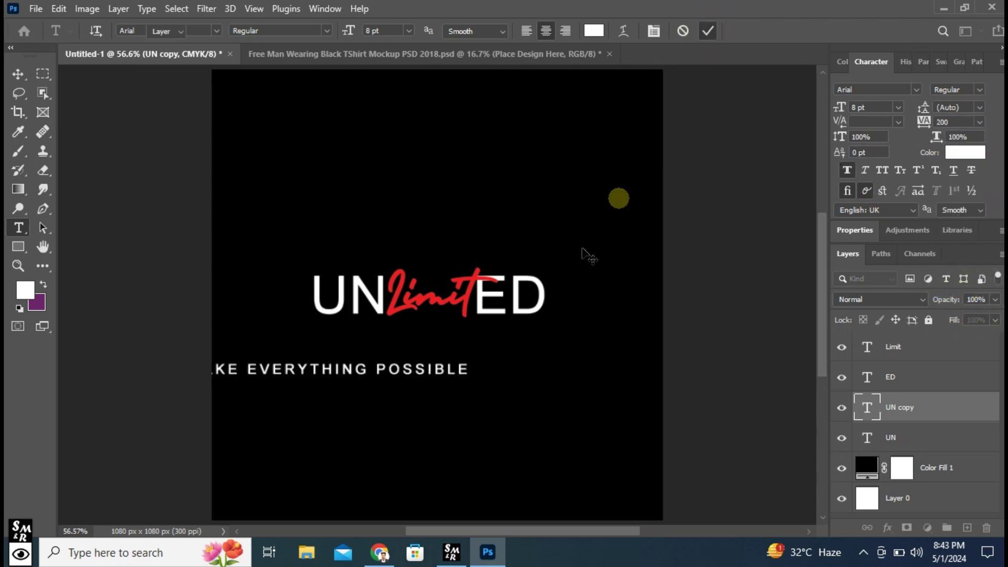
Position the "MAKE EVERYTHING POSSIBLE" line just below the "UNLimitED" wordmark and set its font size to 6 pt
{"action": "key", "text": "v"}
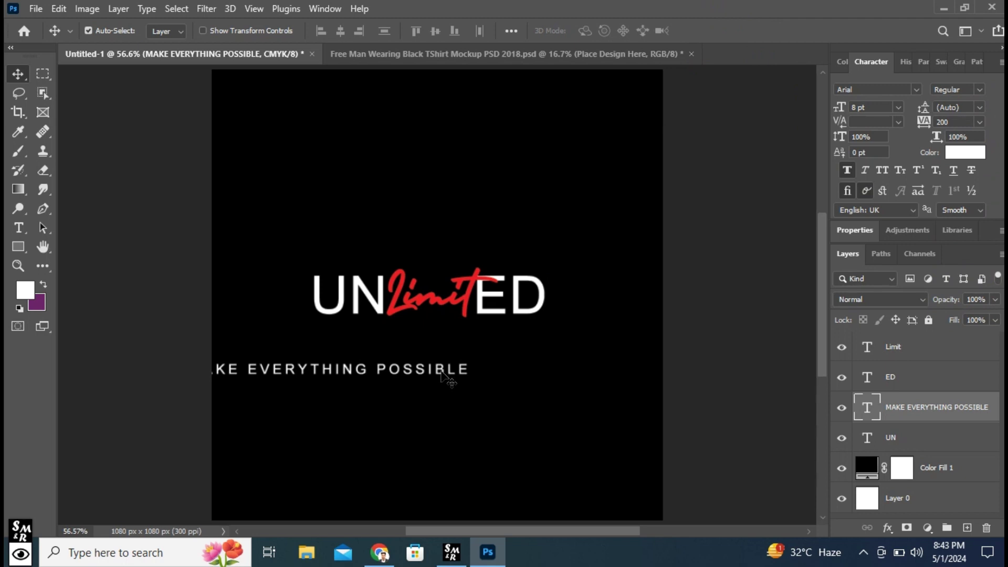
{"action": "left_click_drag", "start_coordinate": [442, 371], "coordinate": [544, 348]}
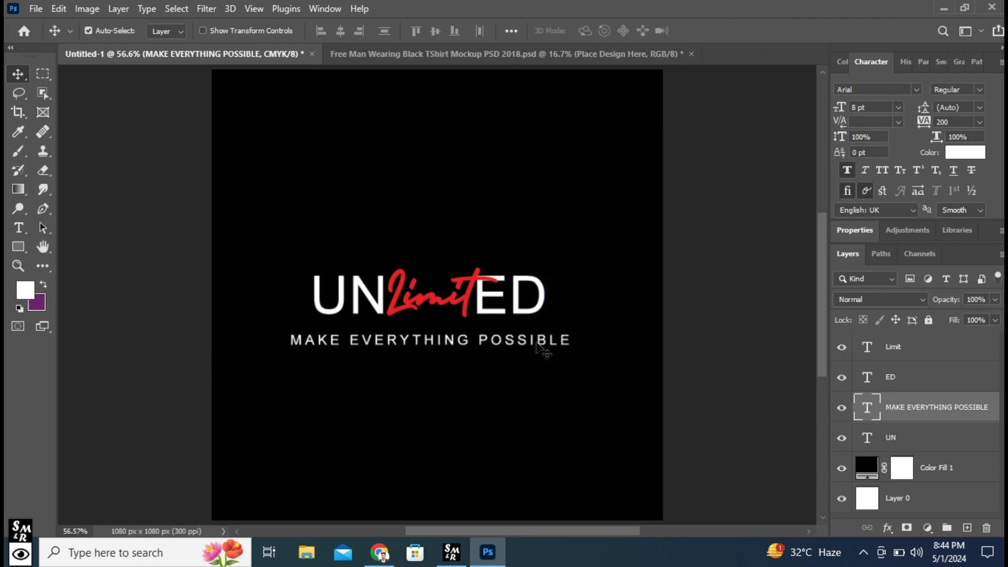
{"action": "double_click", "coordinate": [537, 342]}
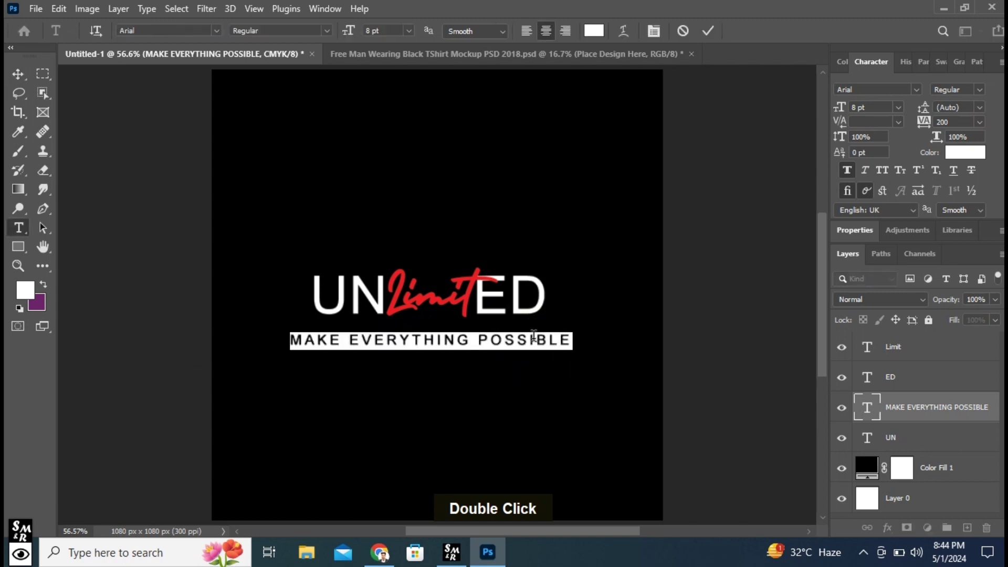
{"action": "left_click", "coordinate": [407, 30]}
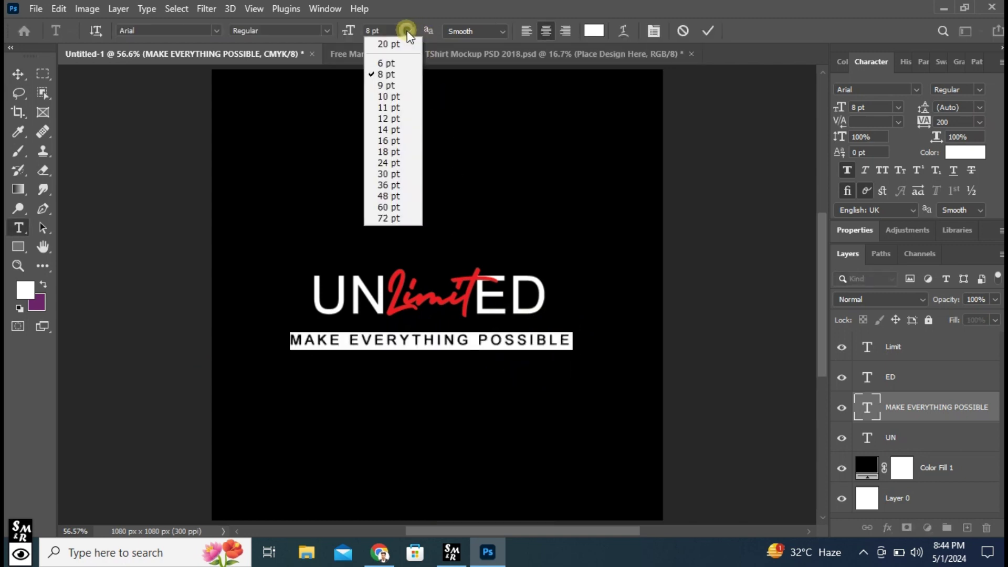
{"action": "left_click", "coordinate": [388, 63]}
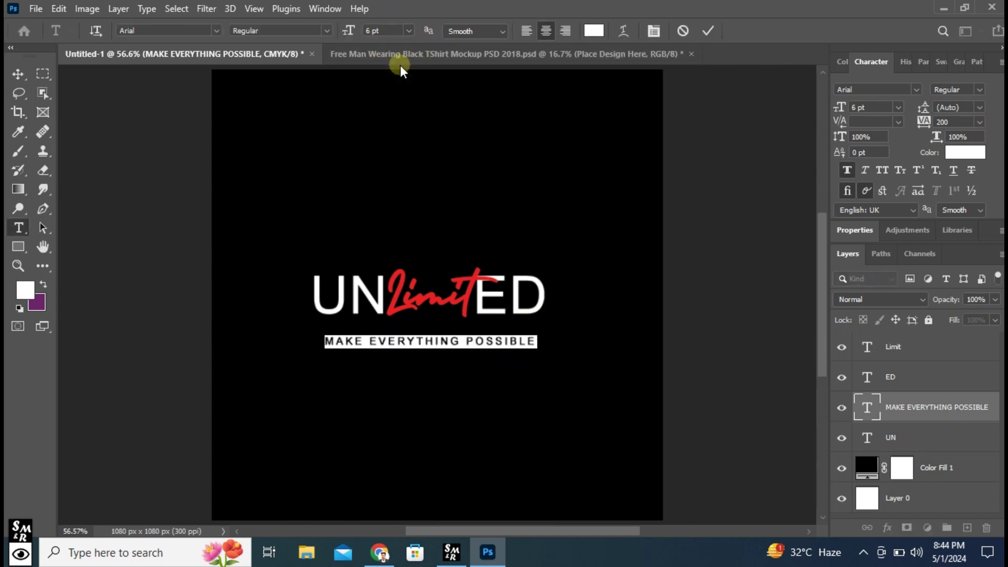
{"action": "left_click", "coordinate": [707, 32]}
{"action": "key", "text": "v"}
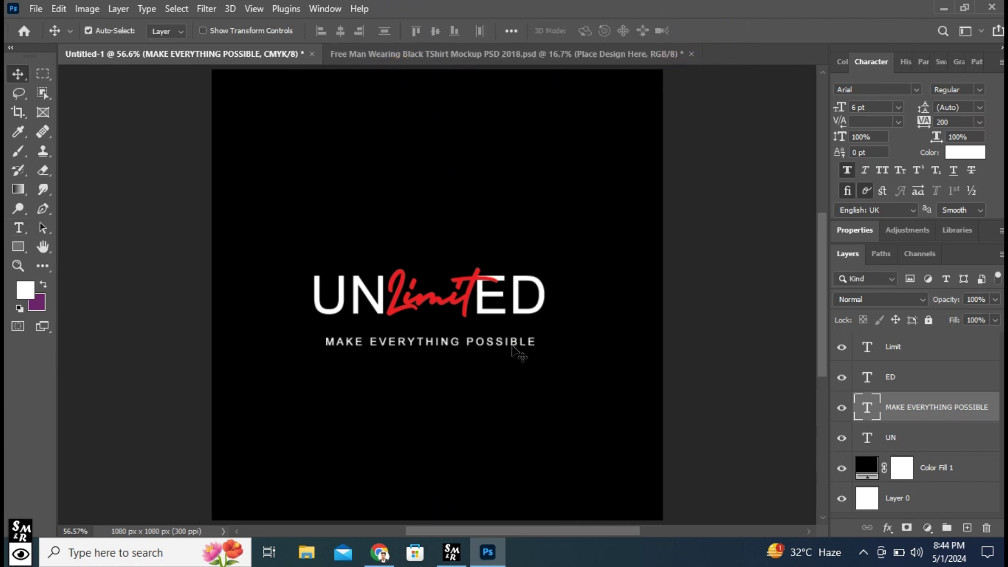
{"action": "left_click", "coordinate": [509, 344]}
{"action": "left_click_drag", "start_coordinate": [509, 344], "coordinate": [495, 342]}
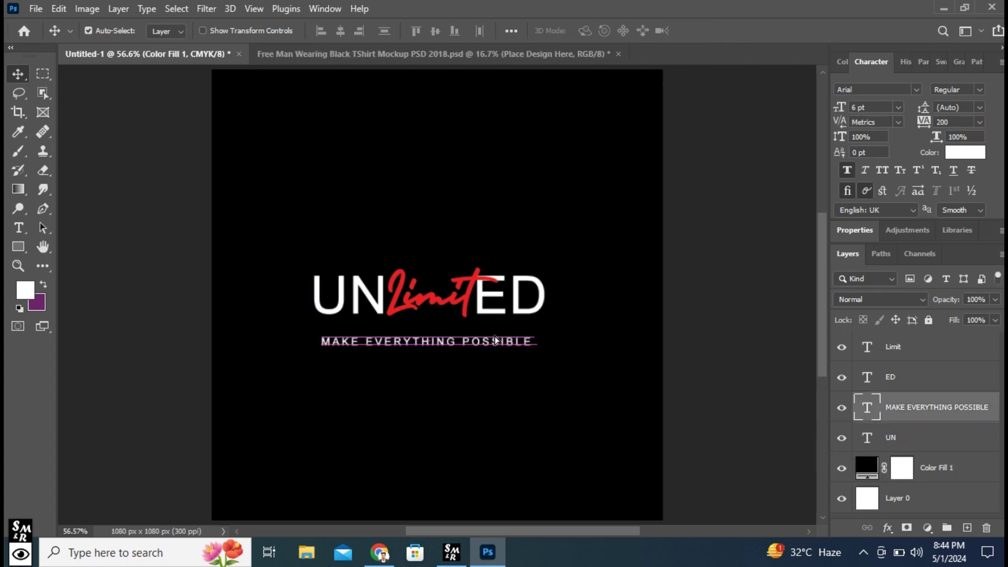
Merge the "UN", "Limit" and "ED" text layers into a single layer, leaving the tagline separate
{"action": "left_click", "coordinate": [721, 288]}
{"action": "left_click_drag", "start_coordinate": [174, 239], "coordinate": [534, 302]}
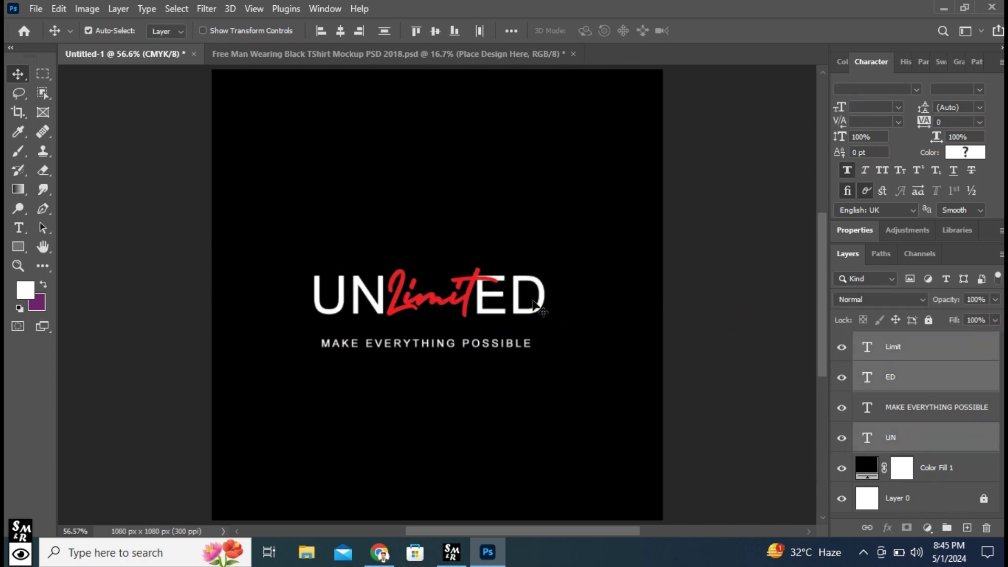
{"action": "key", "text": "ctrl+e"}
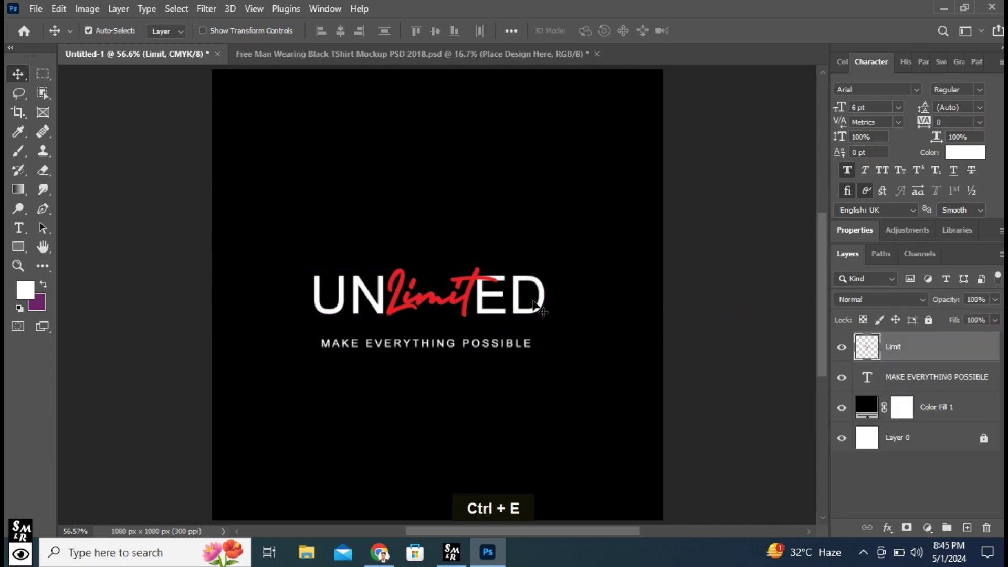
Align the horizontal centers of the merged wordmark layer and the tagline, and deselect both
{"action": "left_click", "coordinate": [715, 342]}
{"action": "left_click_drag", "start_coordinate": [135, 243], "coordinate": [573, 364]}
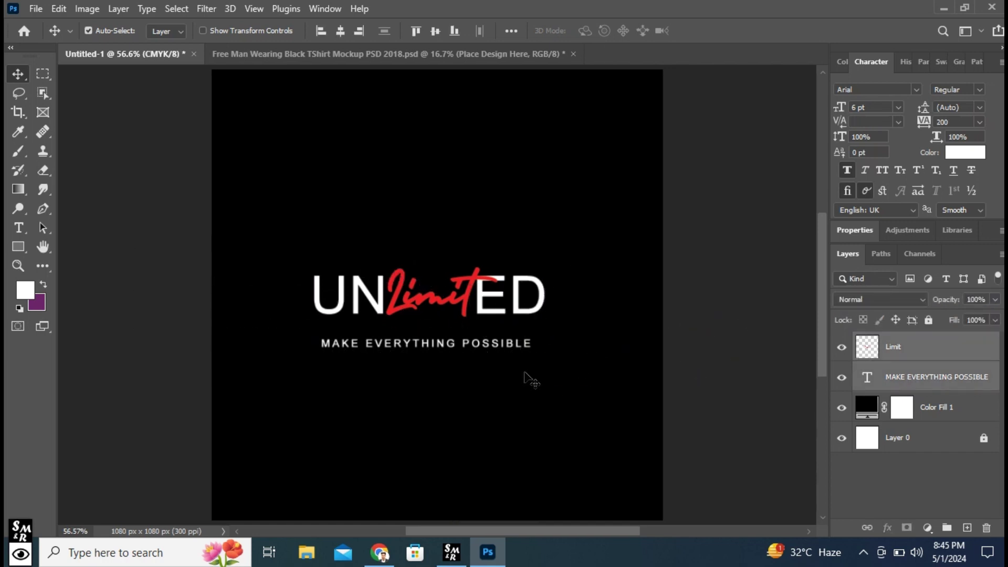
{"action": "left_click", "coordinate": [341, 32]}
{"action": "left_click", "coordinate": [340, 32]}
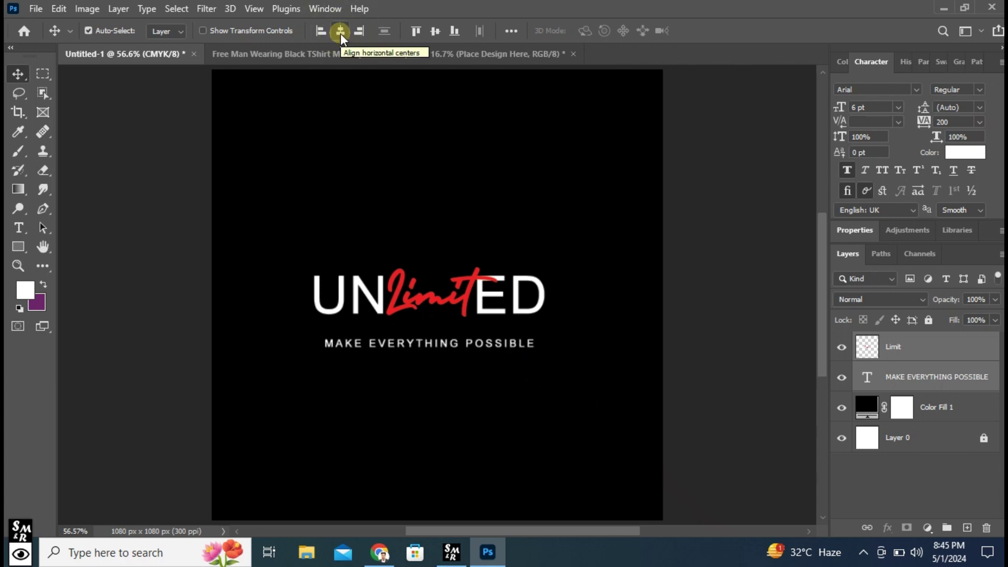
{"action": "left_click", "coordinate": [743, 353]}
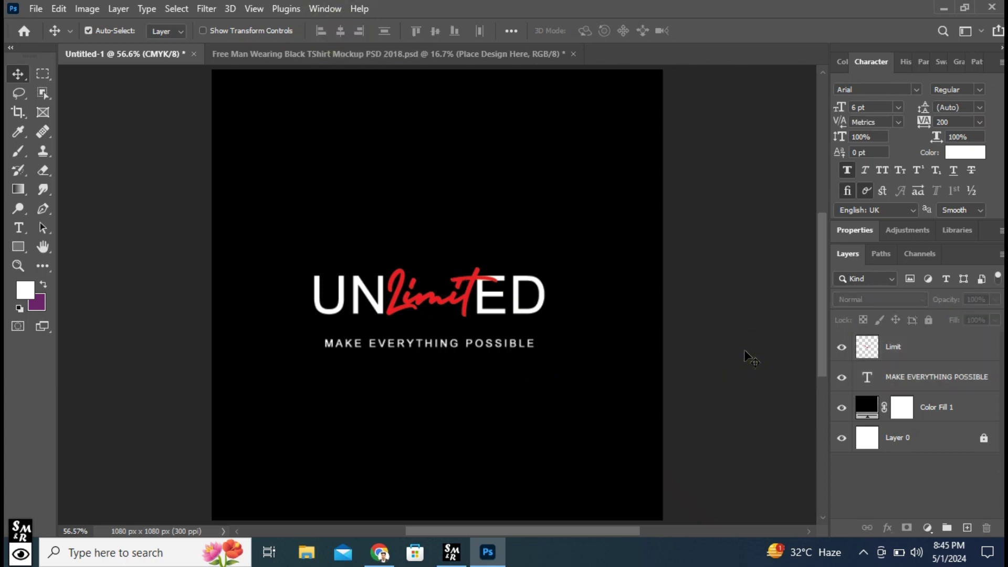
Nudge the "MAKE EVERYTHING POSSIBLE" line straight up a few pixels, closer to the wordmark
{"action": "left_click", "coordinate": [498, 346]}
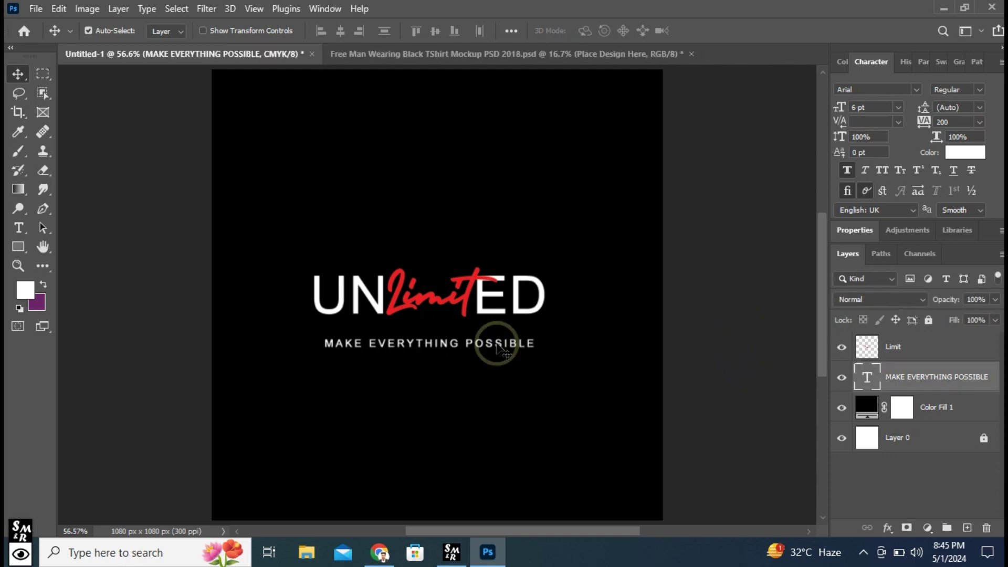
{"action": "key", "text": "Up"}
{"action": "key", "text": "Up"}
{"action": "key", "text": "Up"}
{"action": "key", "text": "Up"}
{"action": "key", "text": "Up"}
{"action": "key", "text": "Up"}
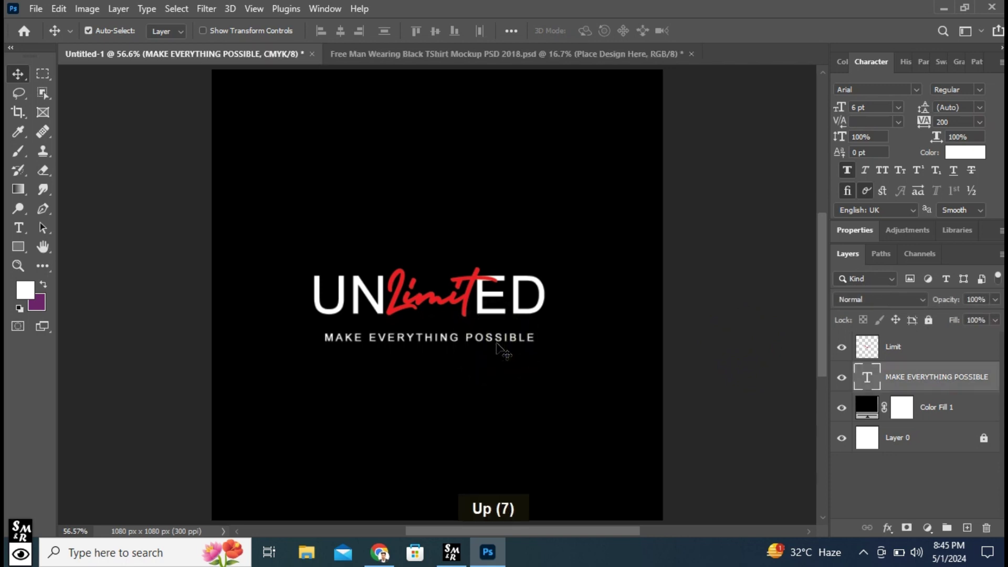
Try the tagline's font size at 4 pt, set it to 5 pt instead and commit the text edit
{"action": "double_click", "coordinate": [479, 353]}
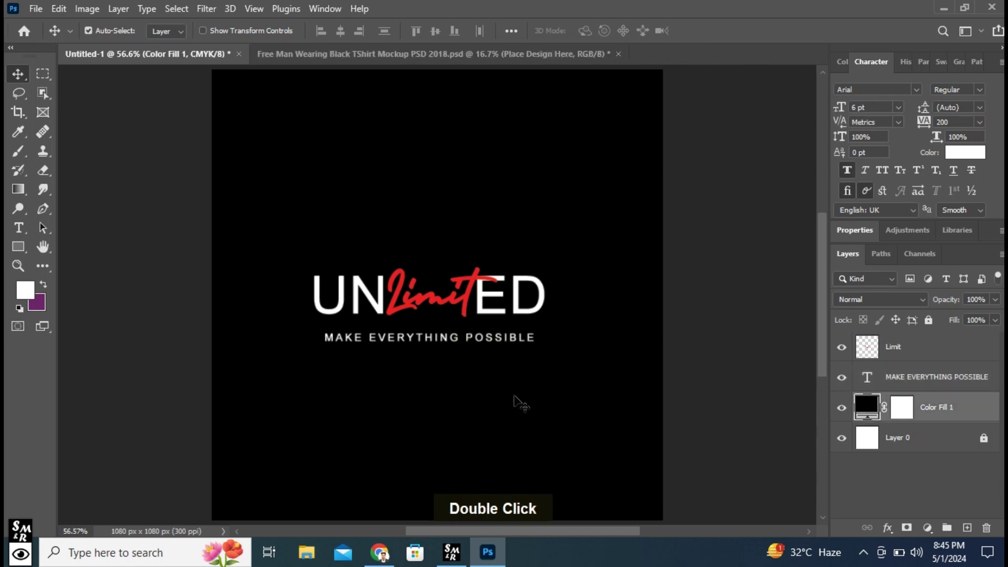
{"action": "double_click", "coordinate": [493, 336]}
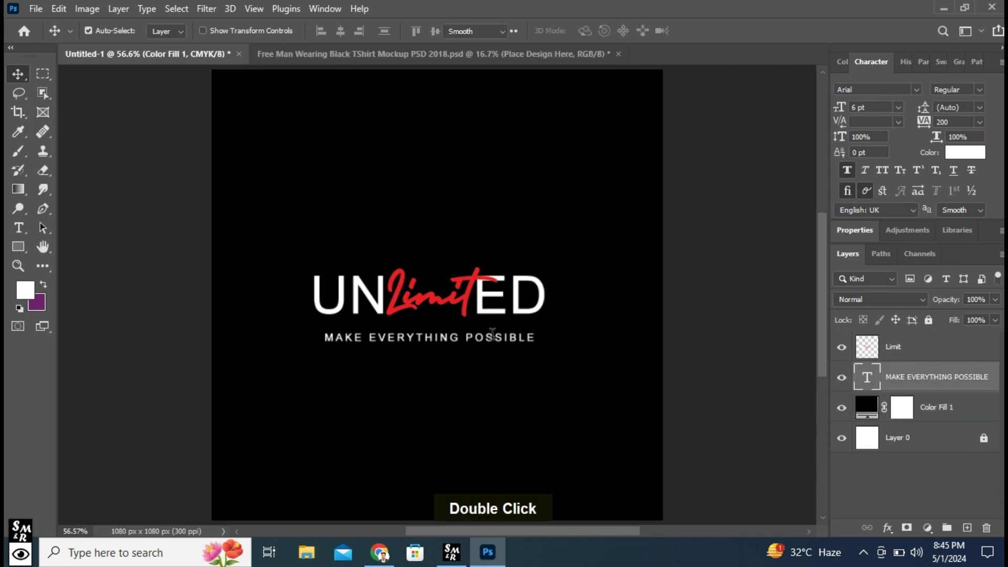
{"action": "left_click", "coordinate": [408, 31]}
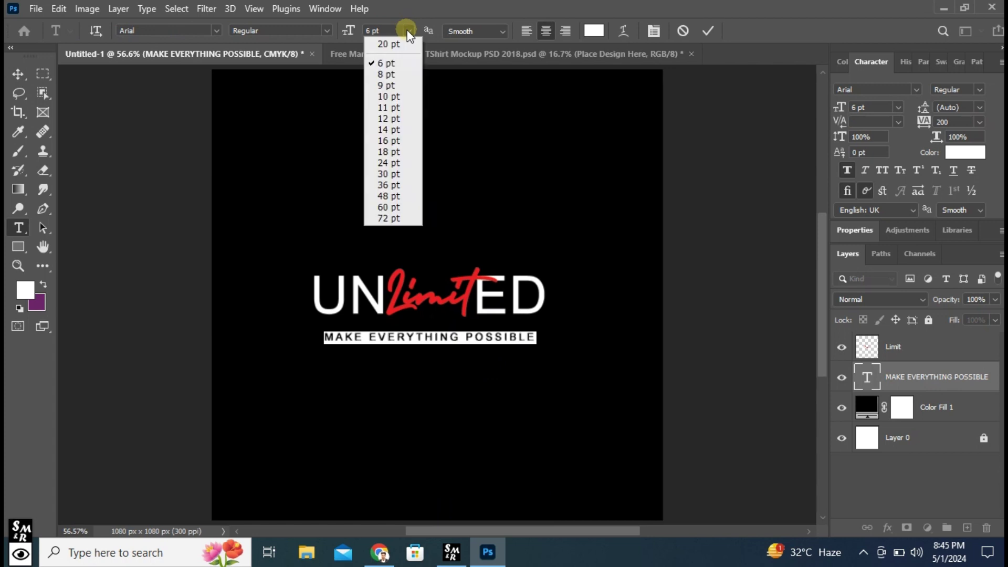
{"action": "left_click", "coordinate": [409, 30]}
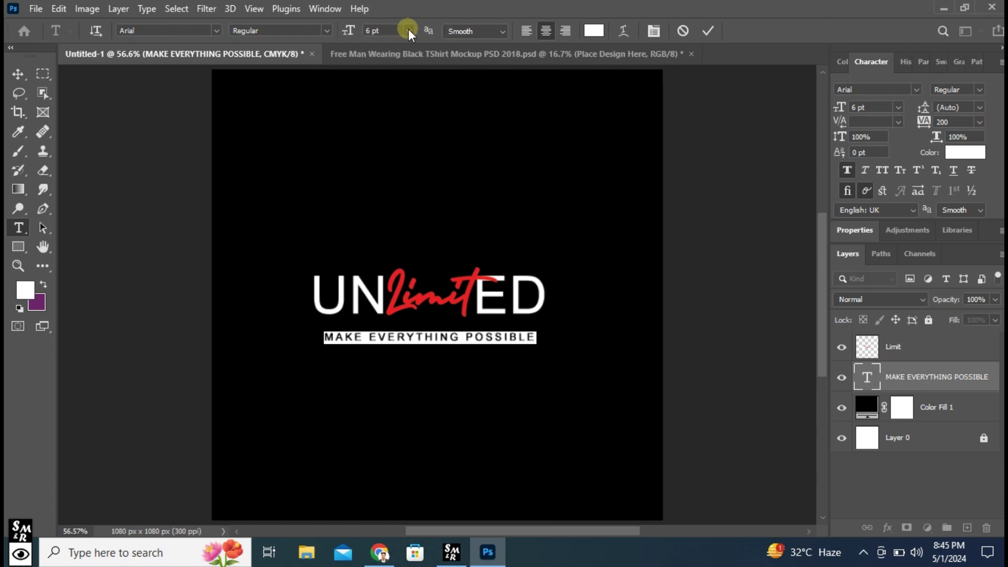
{"action": "double_click", "coordinate": [368, 30]}
{"action": "key", "text": "Return"}
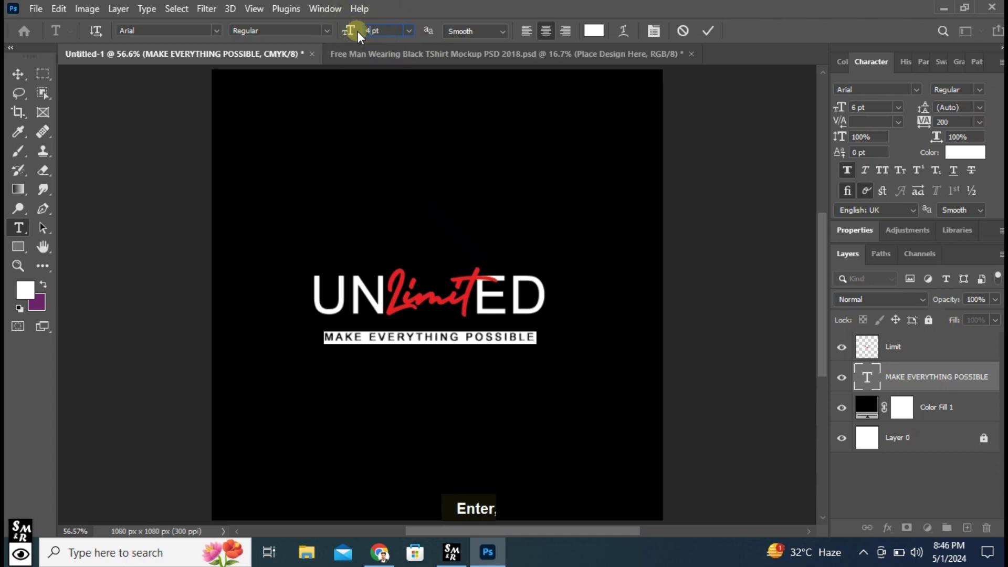
{"action": "type", "text": "4"}
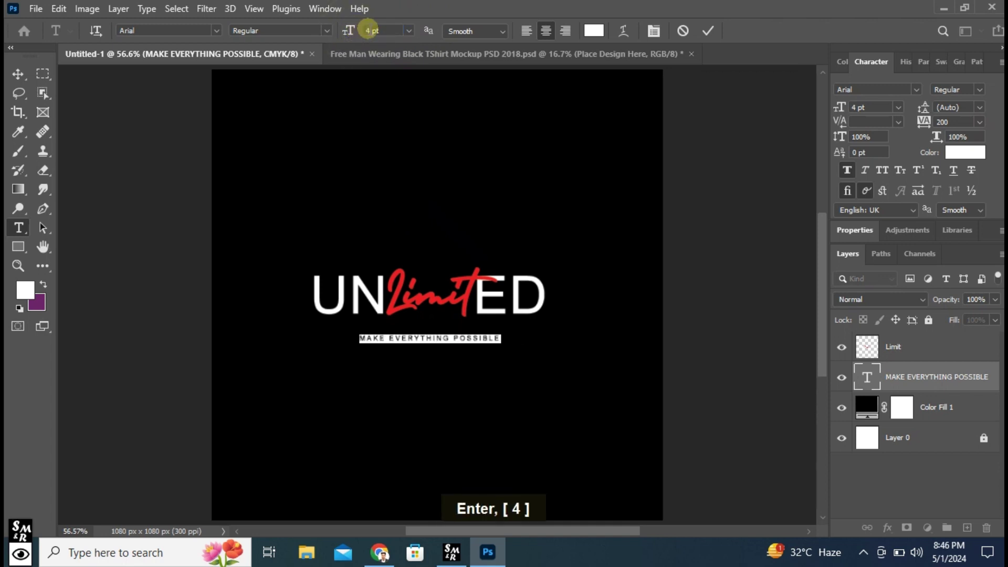
{"action": "type", "text": "5"}
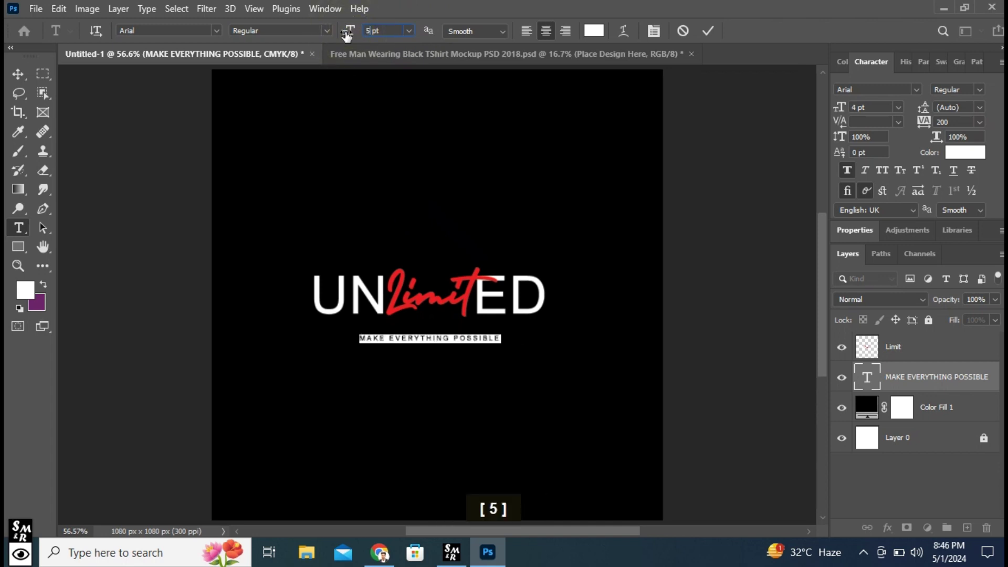
{"action": "left_click", "coordinate": [710, 28]}
{"action": "key", "text": "v"}
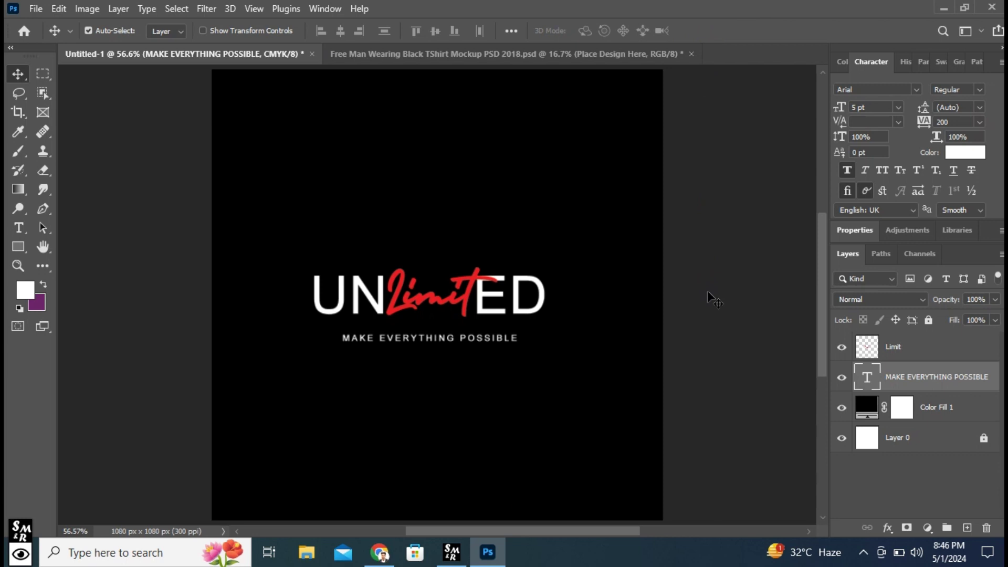
Tighten the gap under the wordmark by nudging the 5 pt tagline up three increments, and deselect it
{"action": "left_click", "coordinate": [450, 339]}
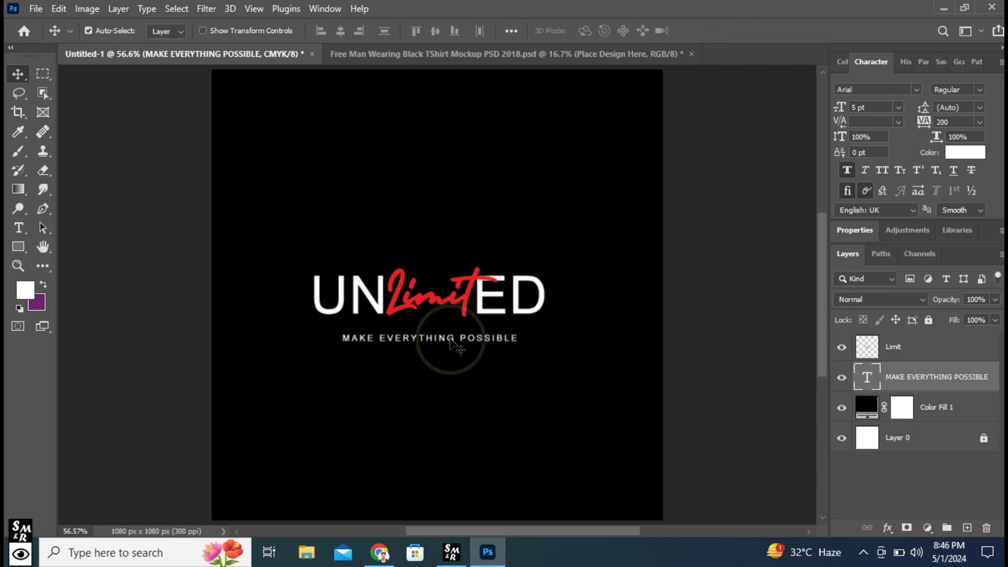
{"action": "key", "text": "Up"}
{"action": "key", "text": "Up"}
{"action": "key", "text": "Up"}
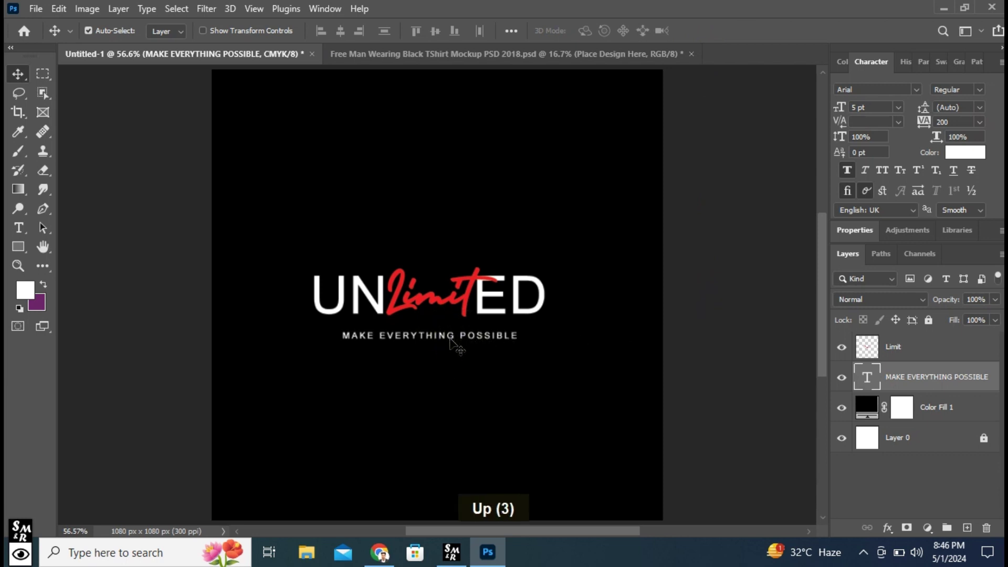
{"action": "left_click", "coordinate": [704, 346]}
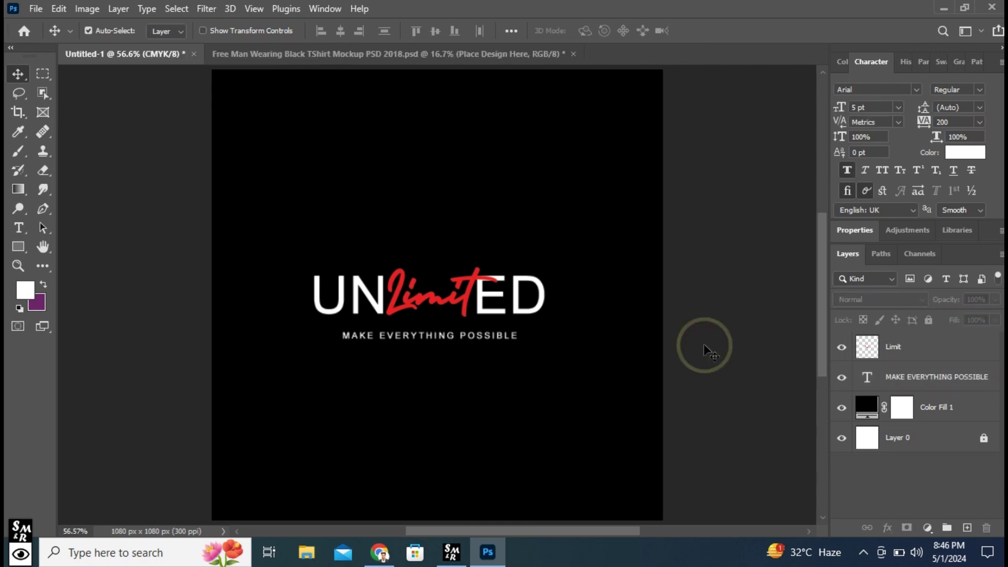